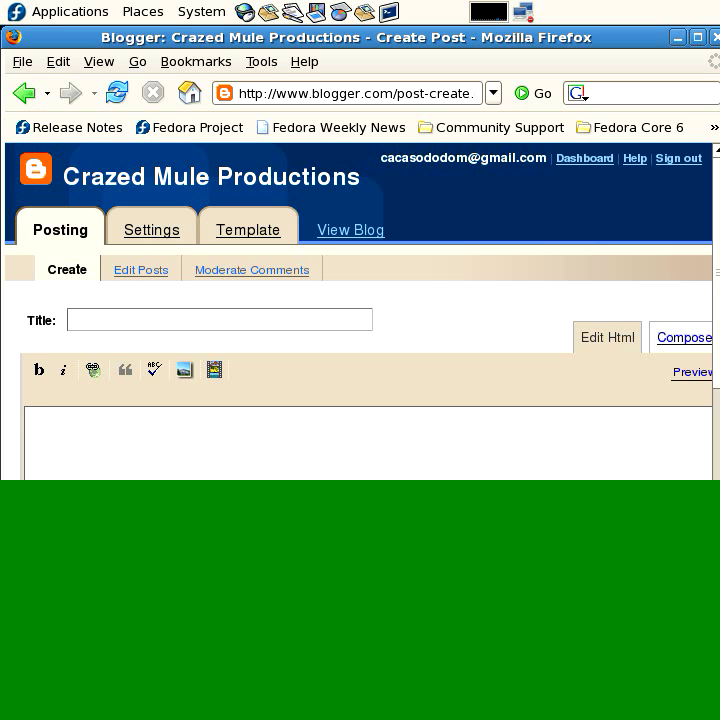
- Give the new post the title "my first blog entry"
scroll(358, 311, down, 3)
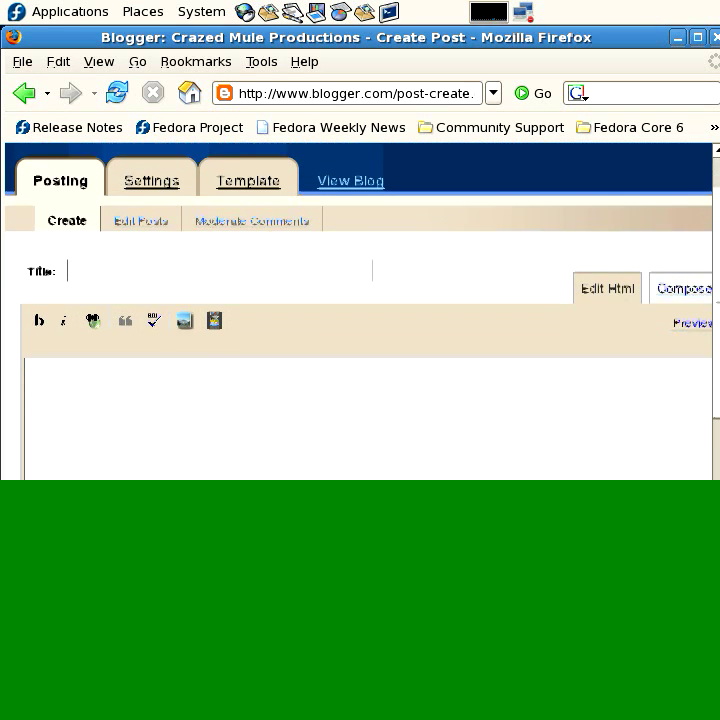
scroll(358, 311, down, 1)
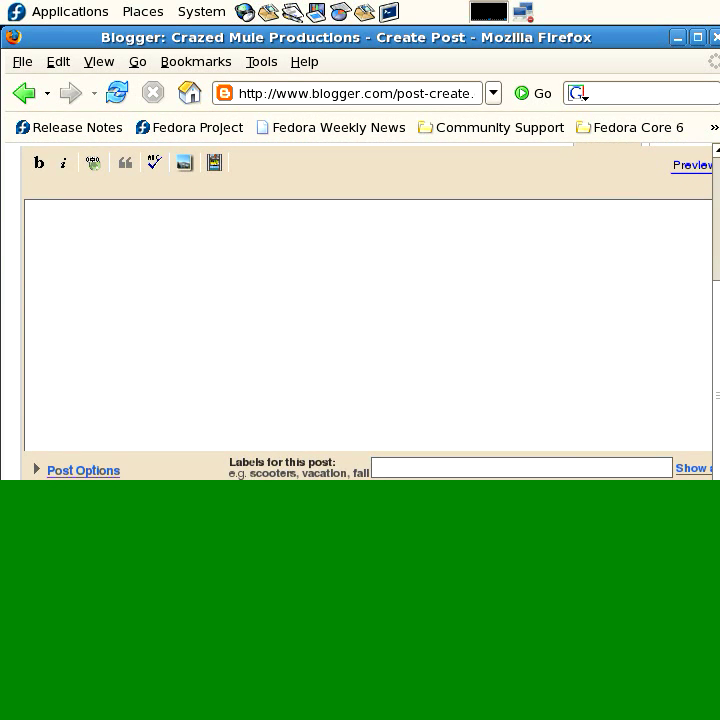
scroll(358, 311, up, 3)
scroll(360, 310, down, 3)
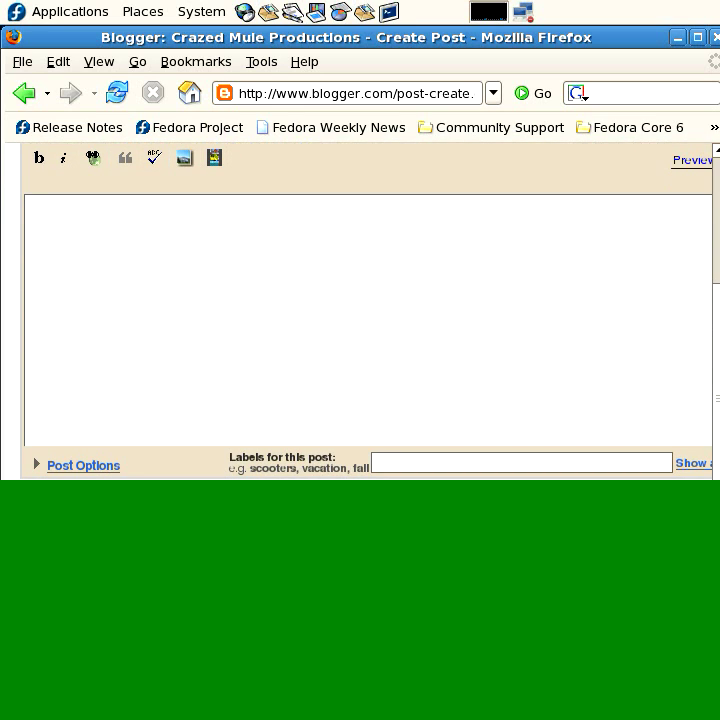
scroll(360, 310, up, 3)
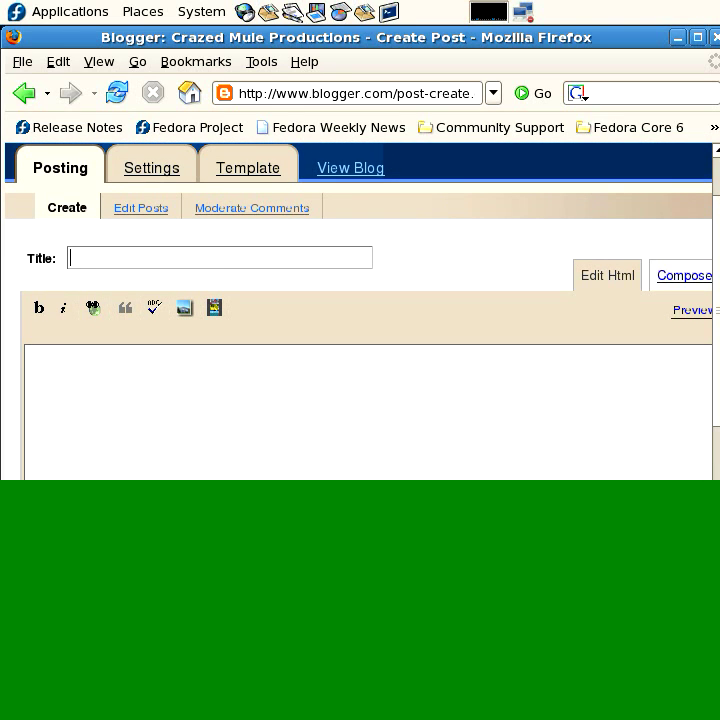
text(my first blog entry)
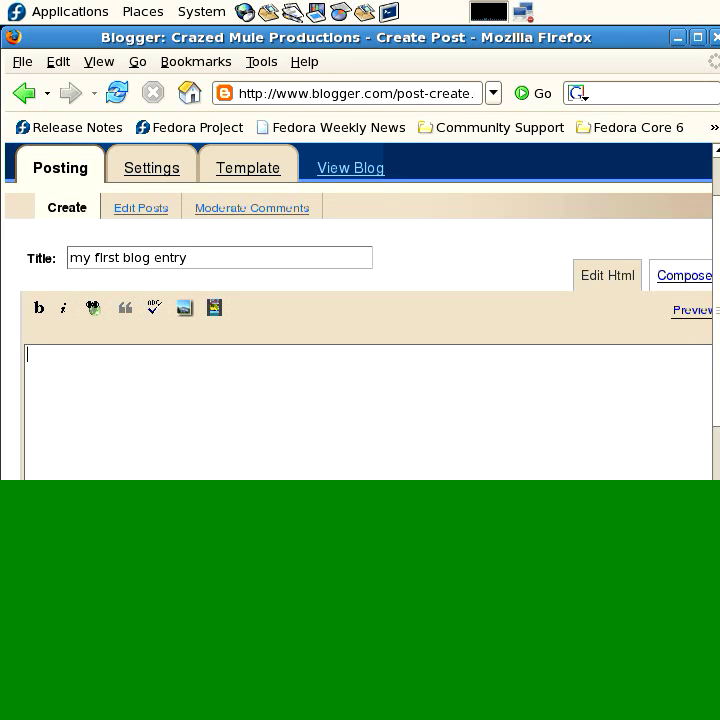
- Write "Tell people about the stuff you like!" as the post's body text
text(Tell people about the st)
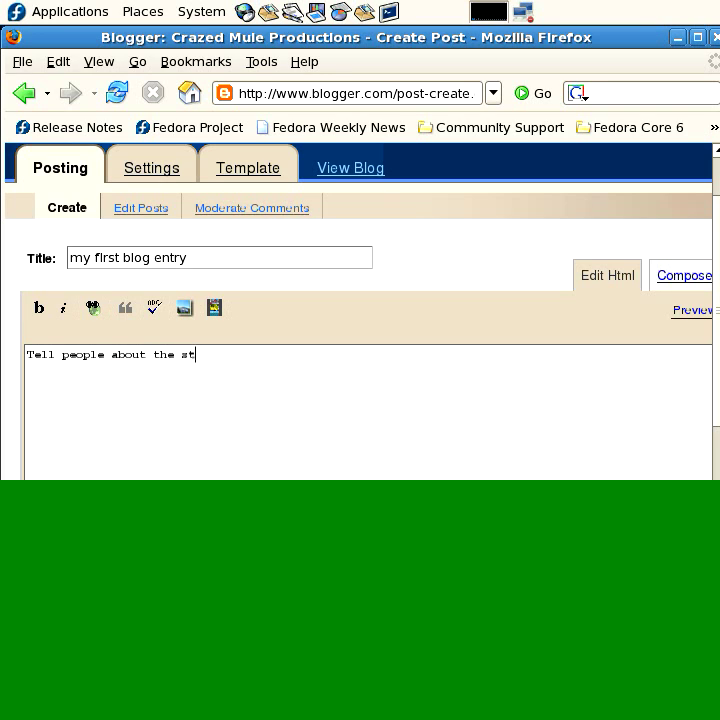
text(uff you like.)
key(BackSpace)
text(!)
- Preview the post and expand its post options for reader comments and post date
click(692, 310)
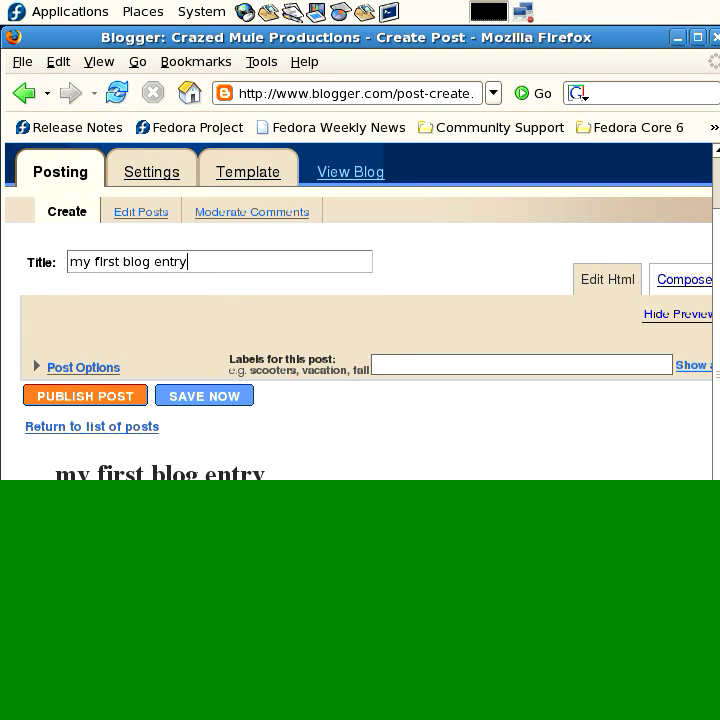
key(Tab)
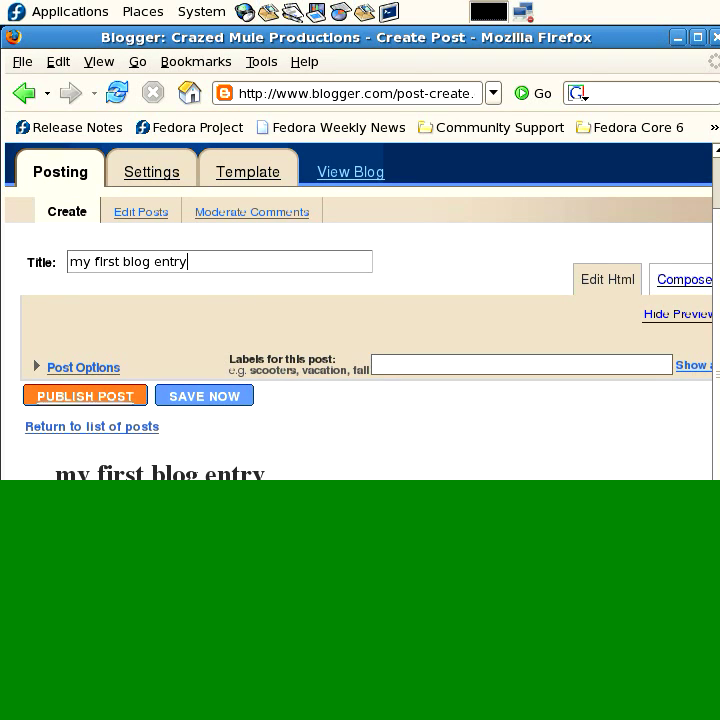
key(Tab)
key(Tab)
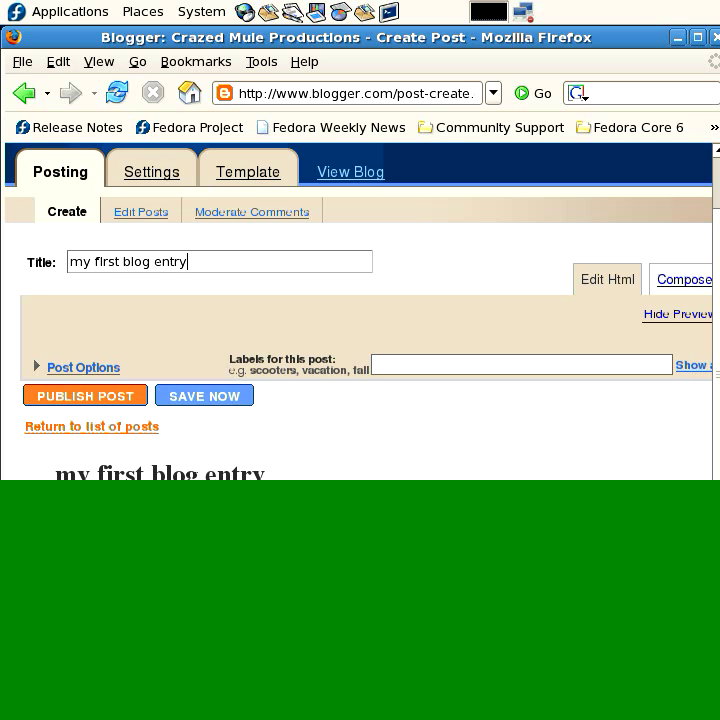
click(83, 367)
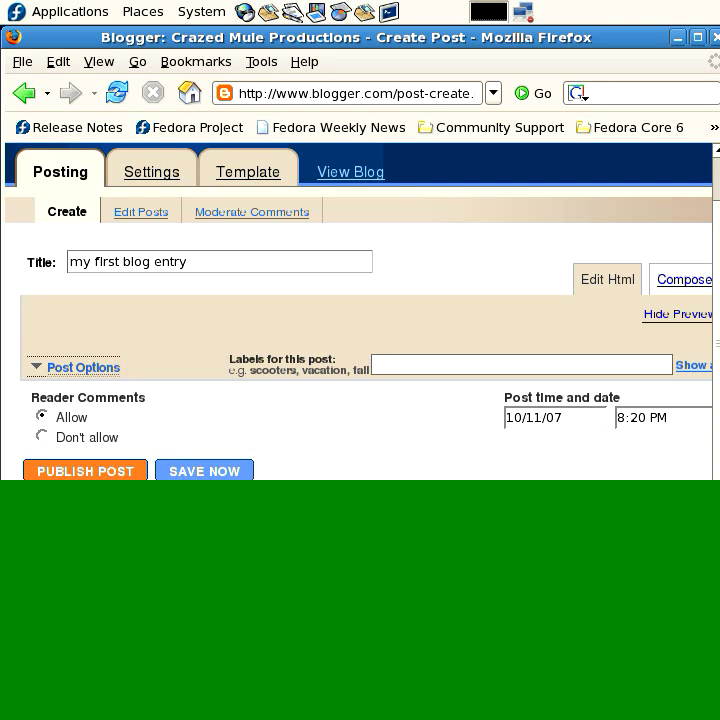
scroll(356, 310, right, 2)
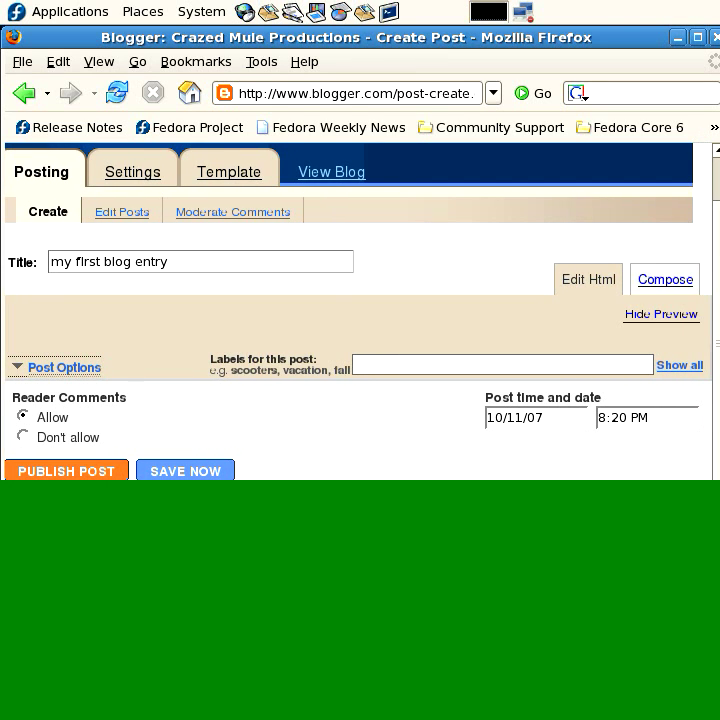
- Try label text starting with "tech" for the post and shorten it to "tec"
click(356, 364)
text(te)
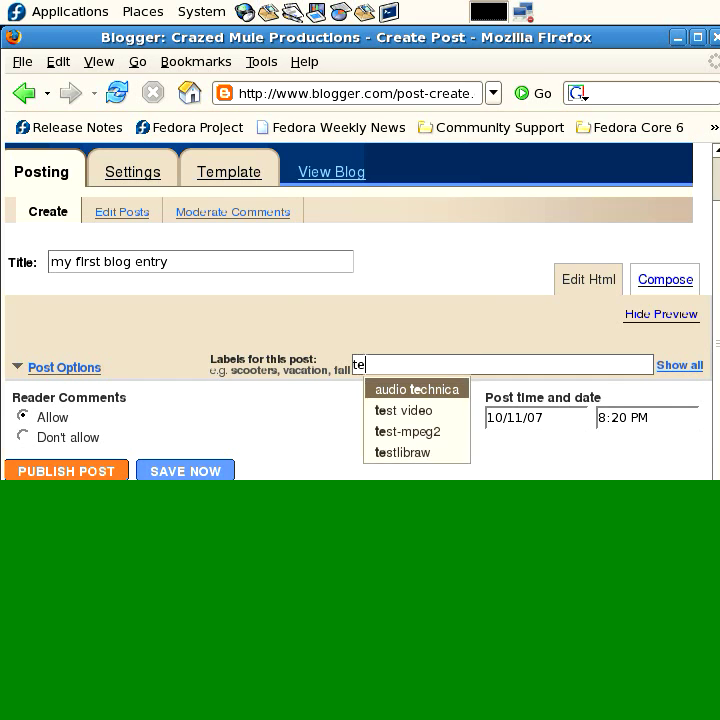
text(chno)
key(BackSpace)
key(BackSpace)
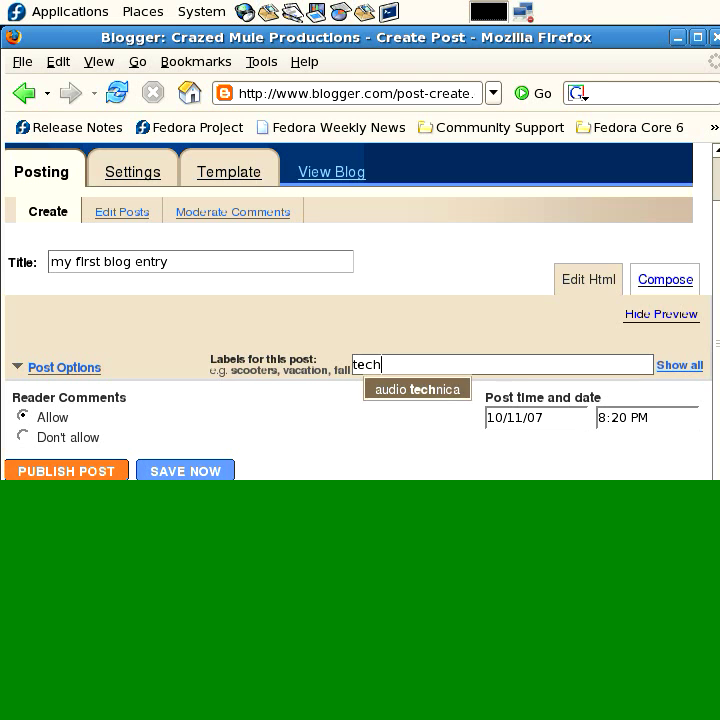
text(n)
key(BackSpace)
key(BackSpace)
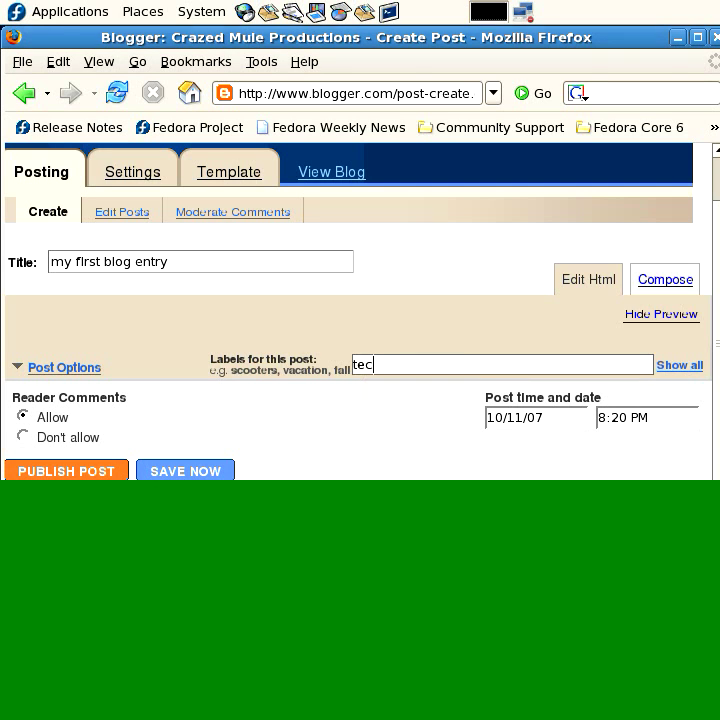
- Change the post's title to "my first techno track"
triple_click(150, 261)
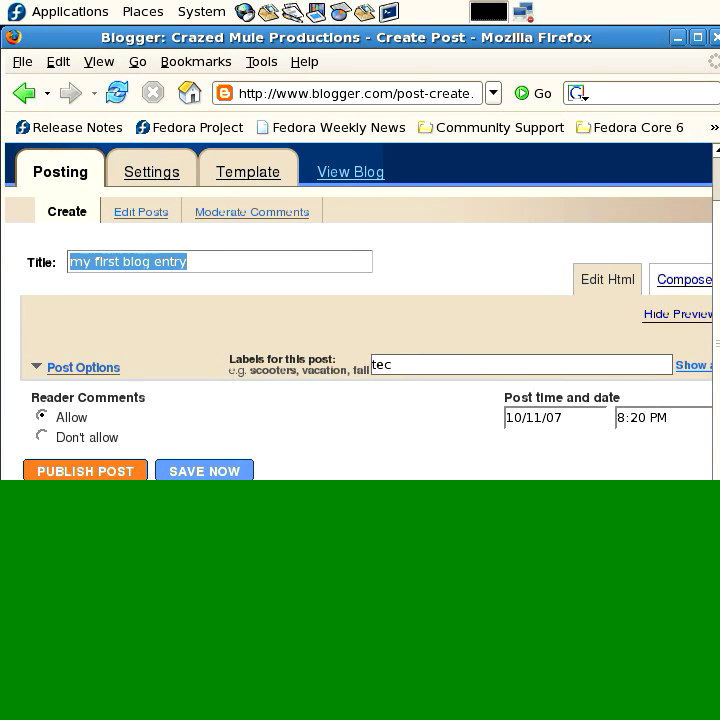
click(84, 262)
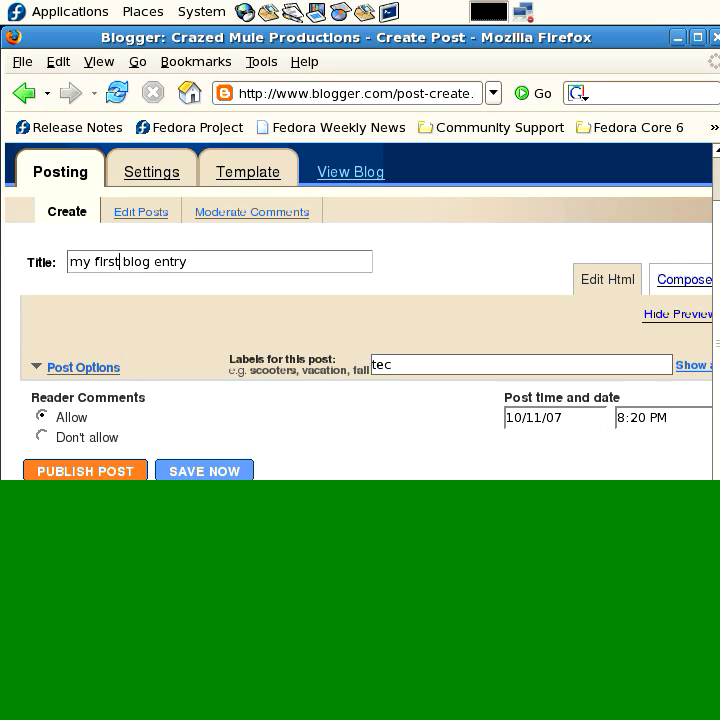
drag(121, 262, 188, 262)
text(techno track)
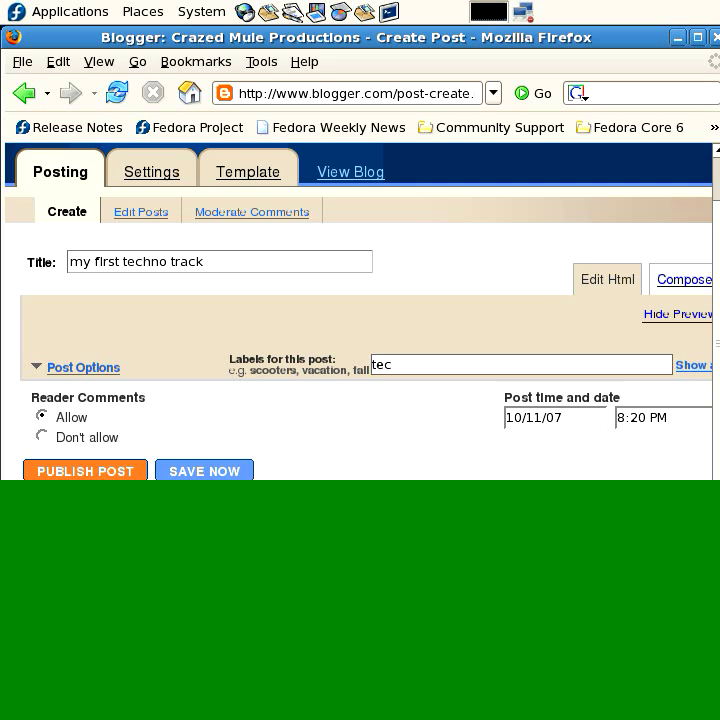
- Test the live preview of the title by appending "ssss" to it and removing the extra letters
scroll(360, 311, down, 1)
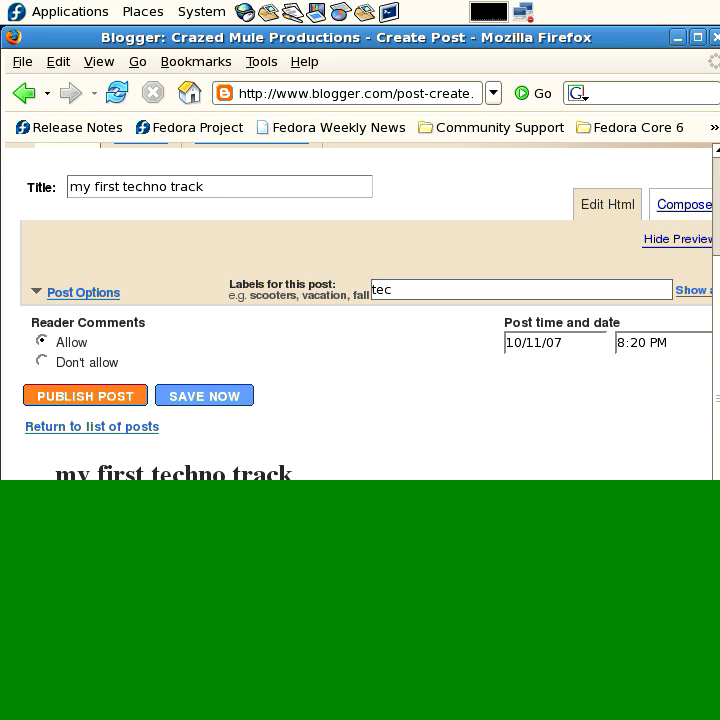
drag(292, 474, 55, 474)
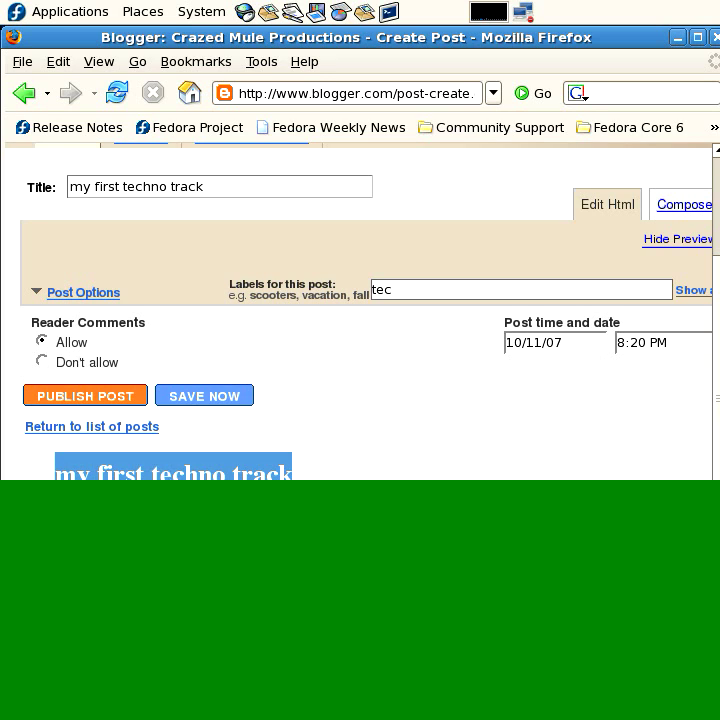
drag(55, 474, 253, 474)
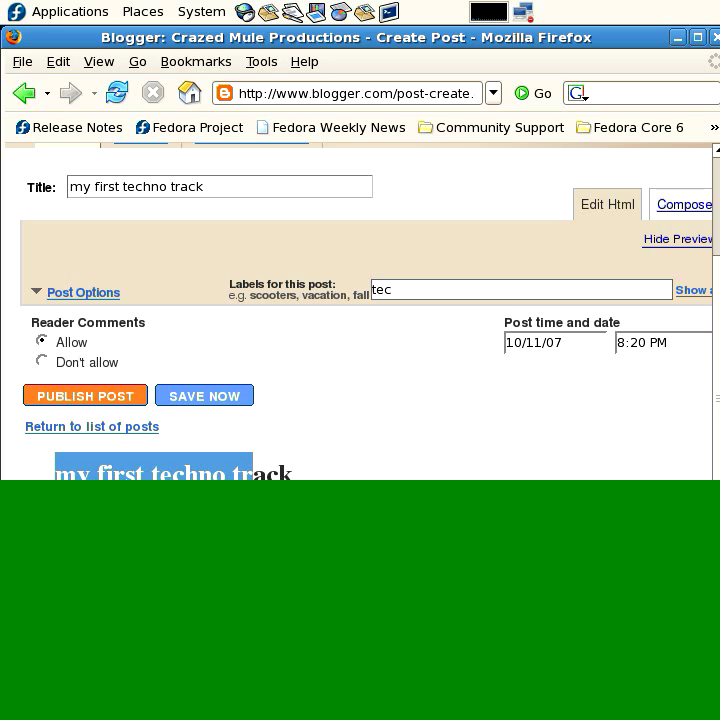
click(204, 186)
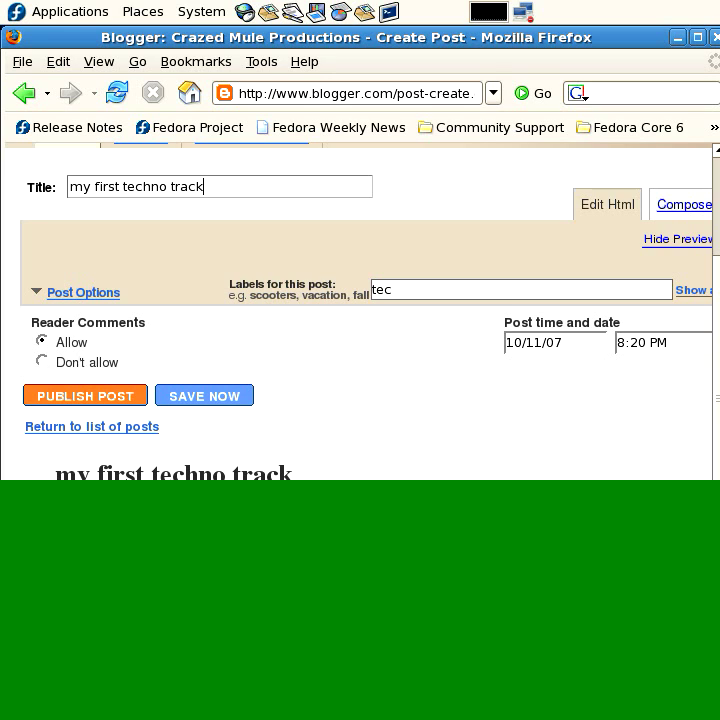
text(ssss)
key(BackSpace)
key(BackSpace)
key(BackSpace)
key(BackSpace)
key(BackSpace)
text(k)
- Hide the preview and replace the body text with "I used Rebirth and Reason to create this ass kicking techno track!"
click(677, 238)
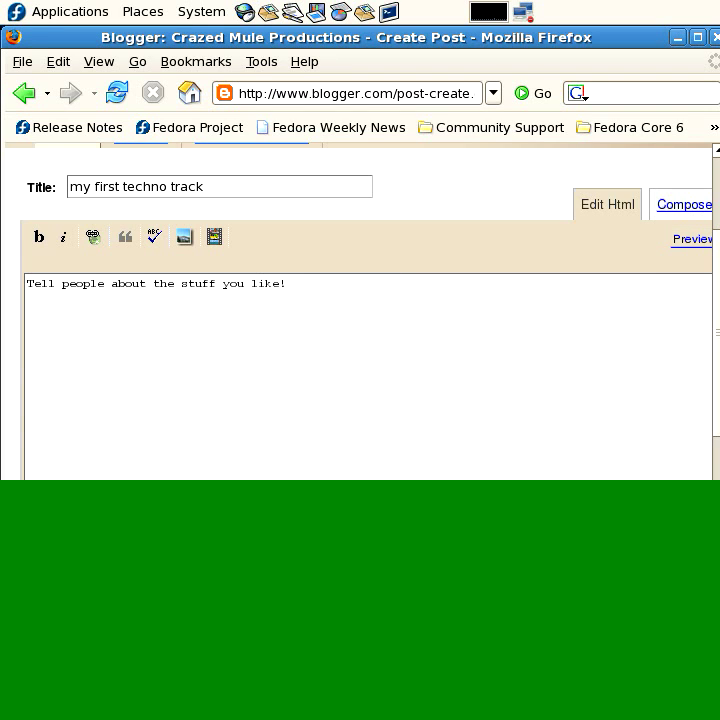
drag(286, 283, 27, 283)
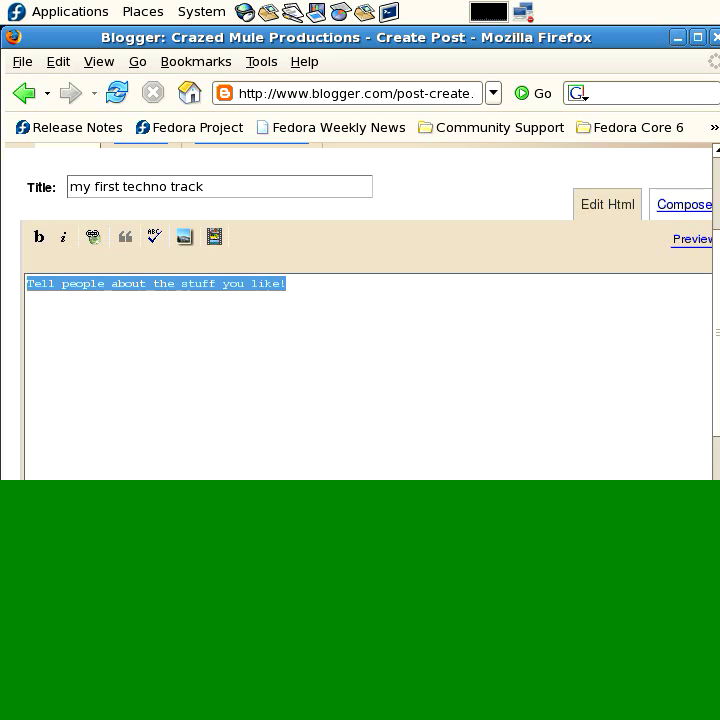
text(I used )
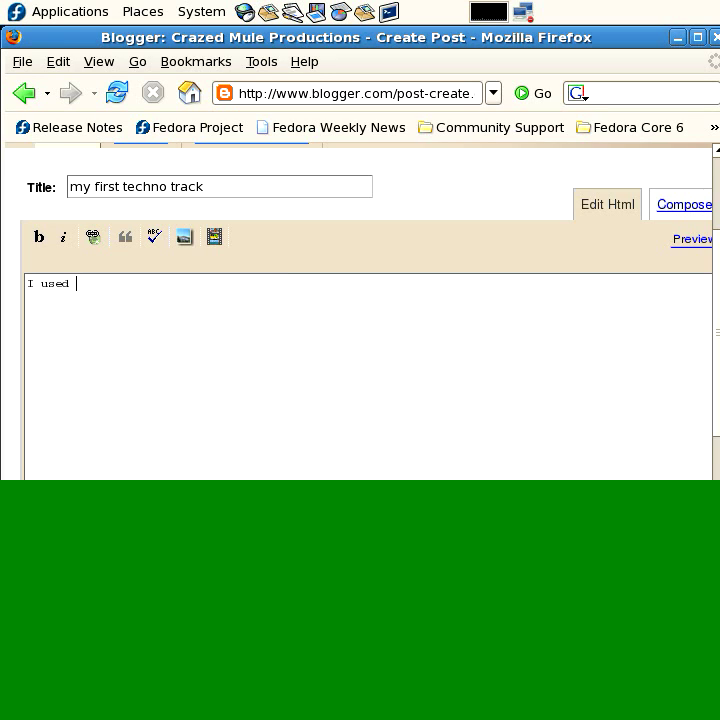
text(Rebirth and Reason to crea)
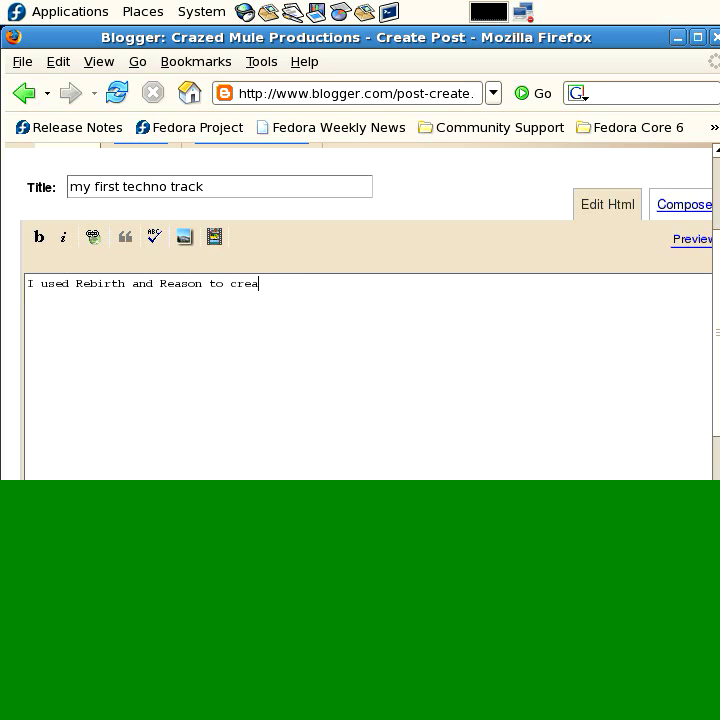
text(te this ass kickin)
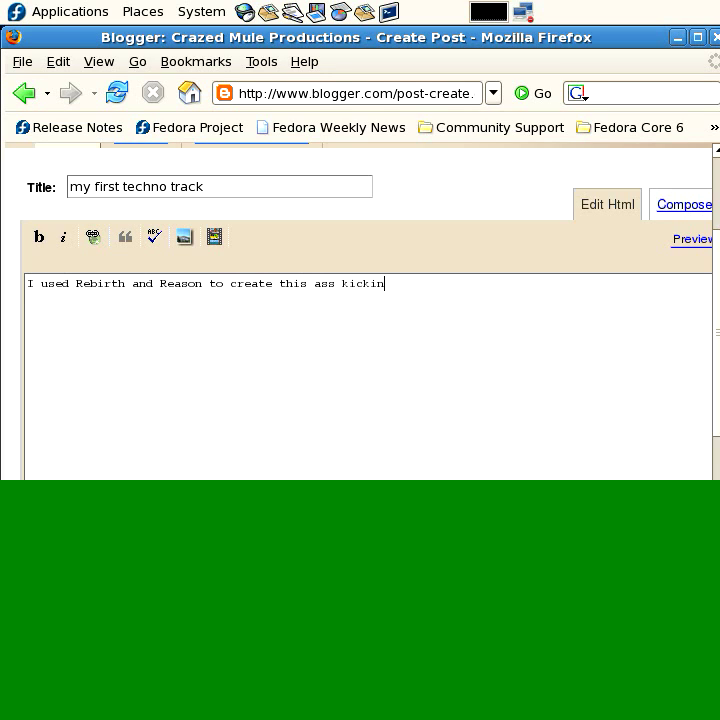
text(g techno track!)
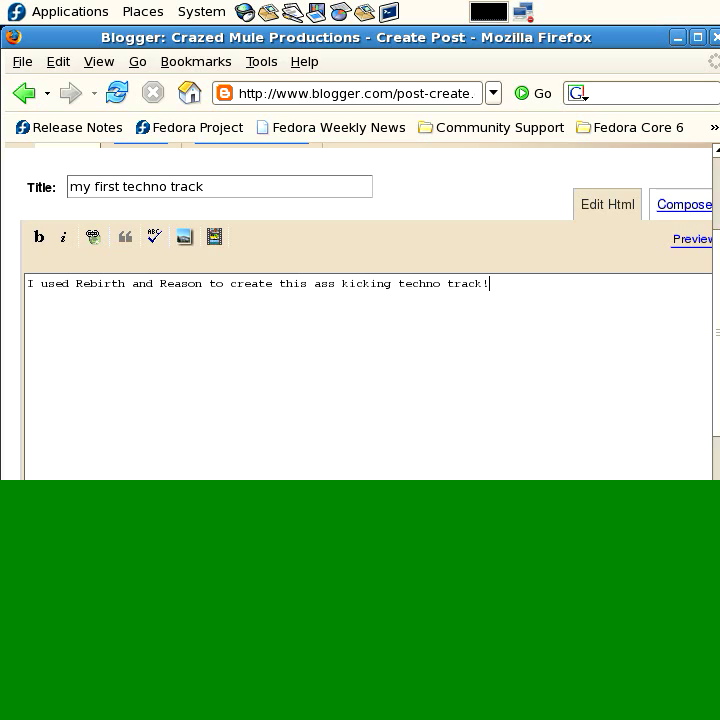
- Replace the post's label text with the labels rebirth, reason and techno
key(Tab)
text(tec)
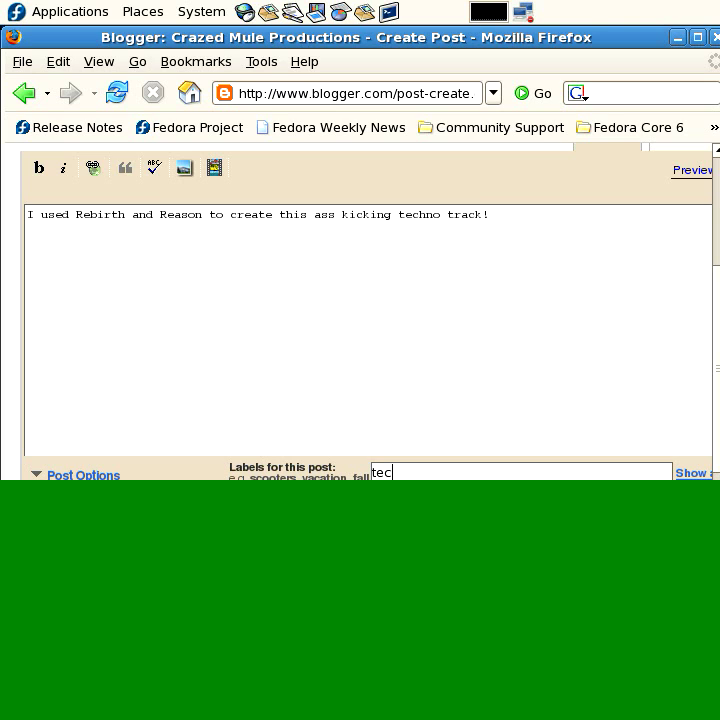
key(BackSpace)
key(BackSpace)
key(BackSpace)
text(r)
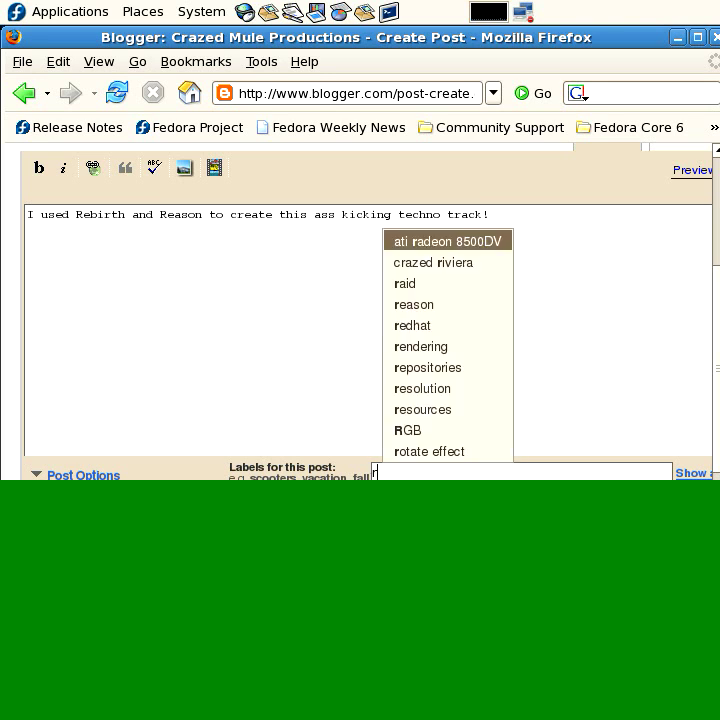
text(ebirth,)
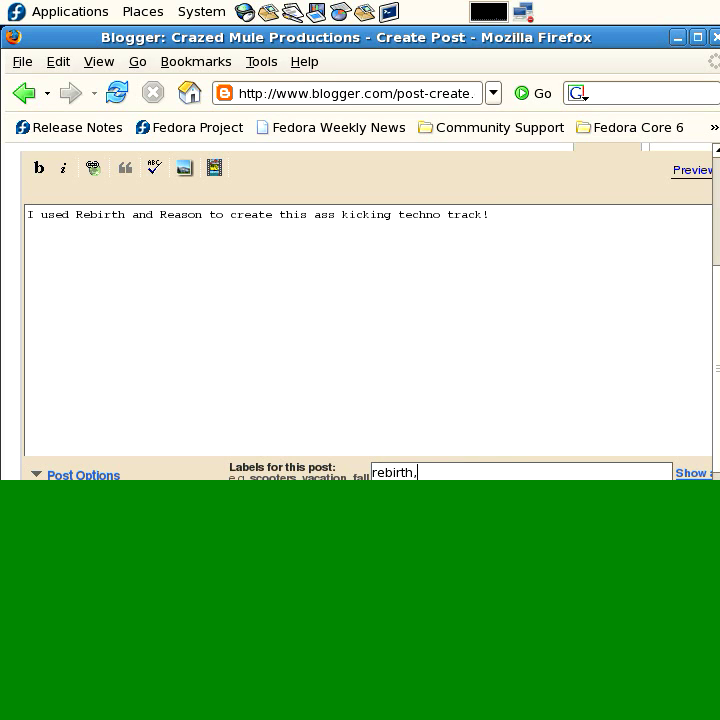
text(reason)
key(Return)
text(techno)
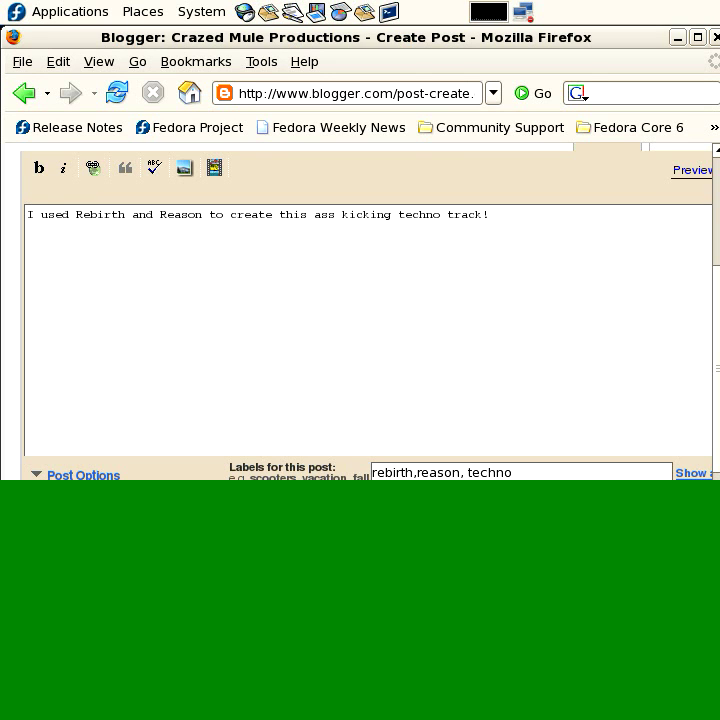
- Switch to the published Crazed Mule Productions blog and examine its index of topics
drag(330, 470, 190, 37)
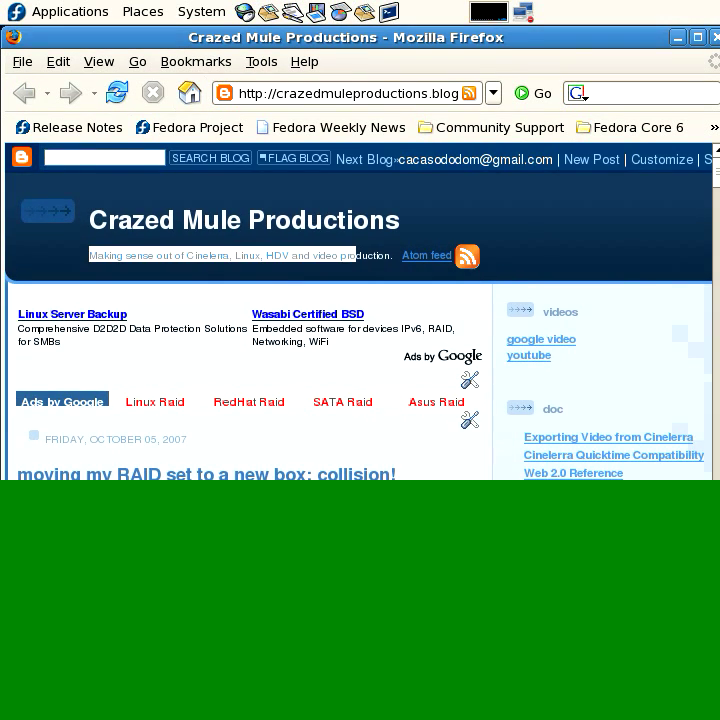
scroll(356, 311, down, 15)
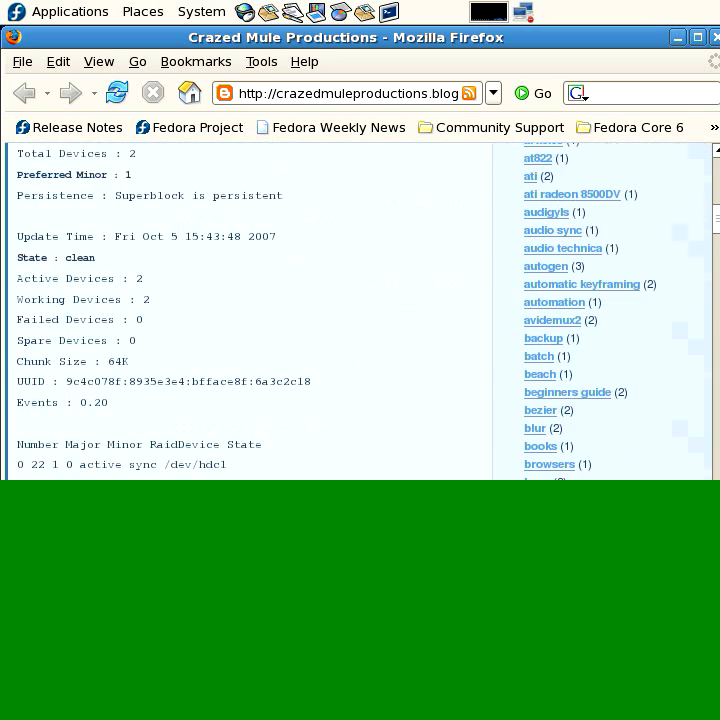
scroll(356, 311, up, 4)
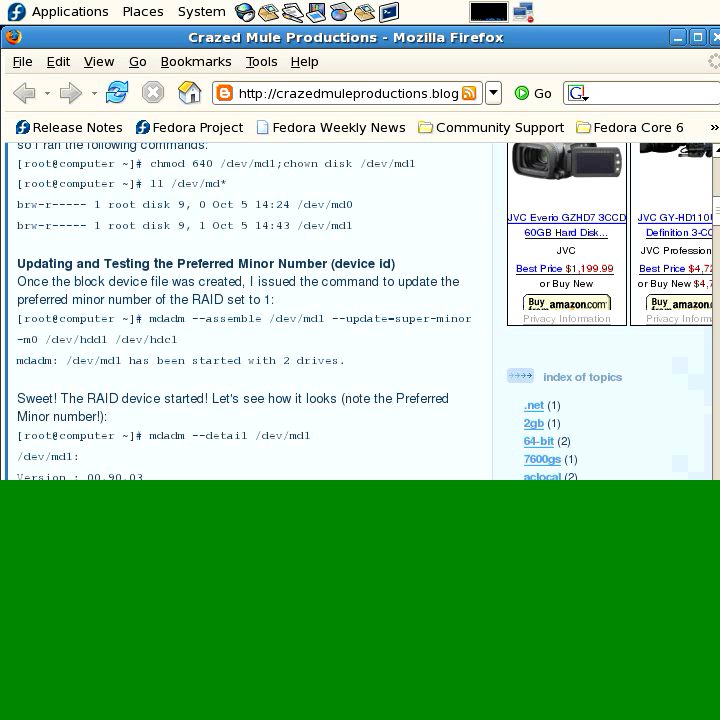
scroll(360, 310, down, 8)
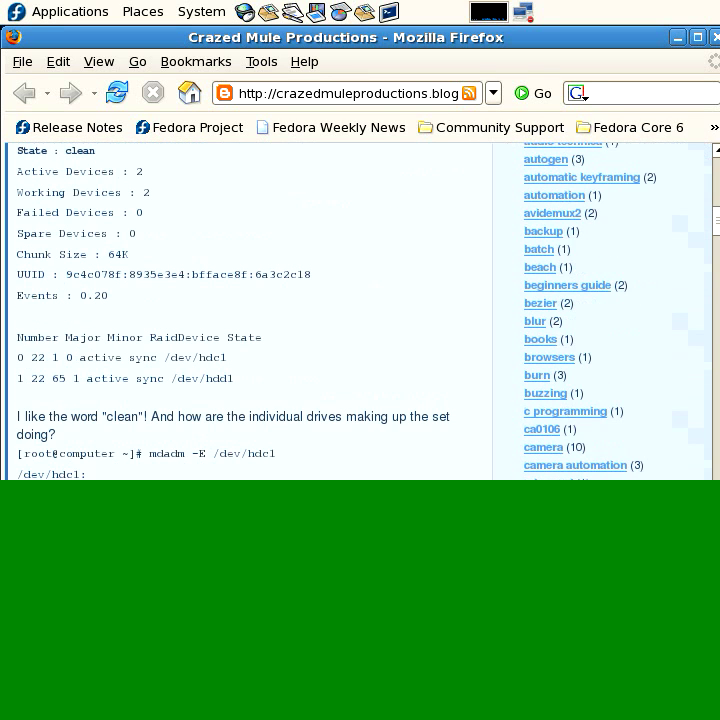
- Find the delta 66 label in the blog's index of topics and open the posts filed under it
scroll(360, 310, up, 1)
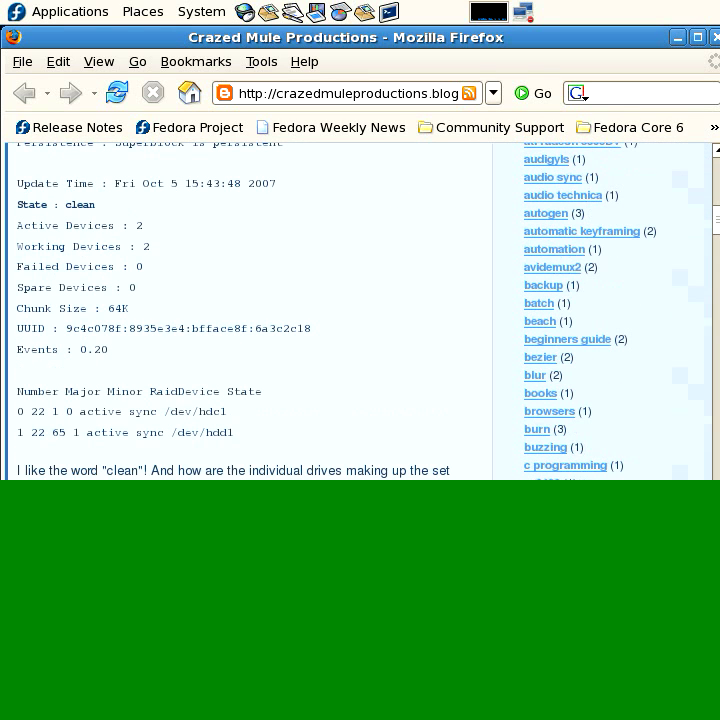
scroll(360, 310, down, 3)
scroll(360, 310, down, 4)
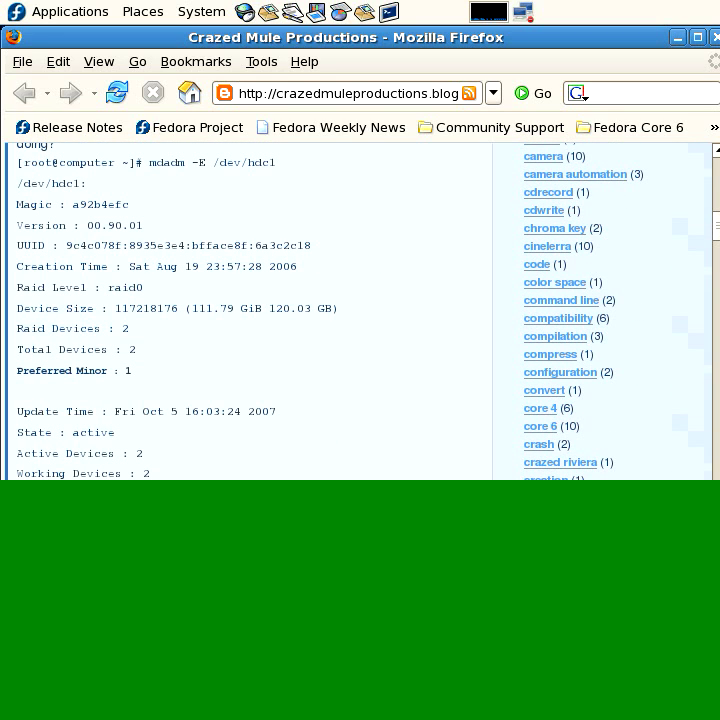
scroll(360, 310, down, 3)
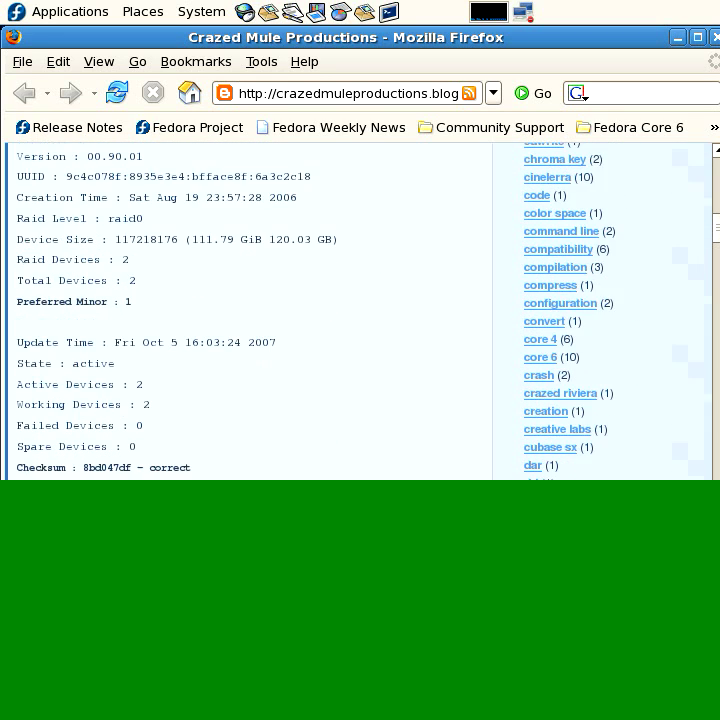
scroll(360, 310, down, 3)
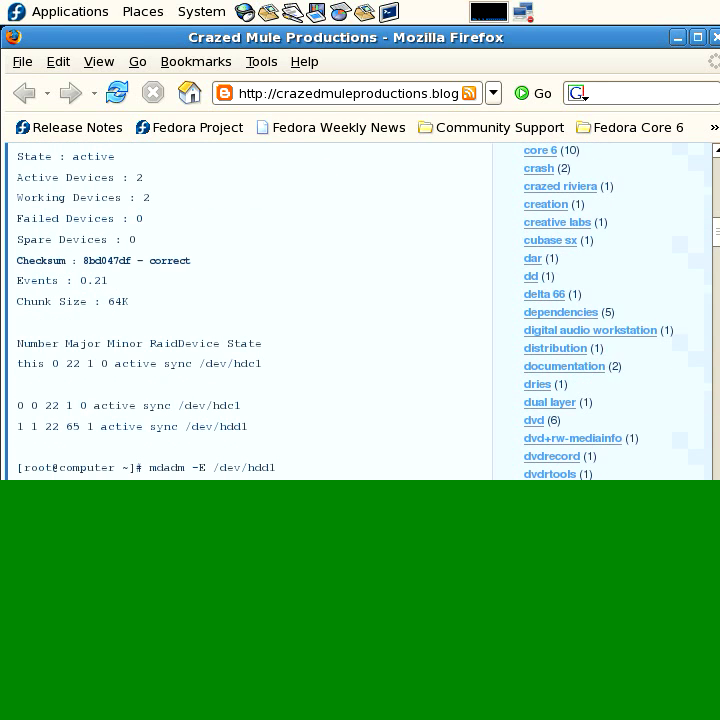
scroll(360, 310, down, 2)
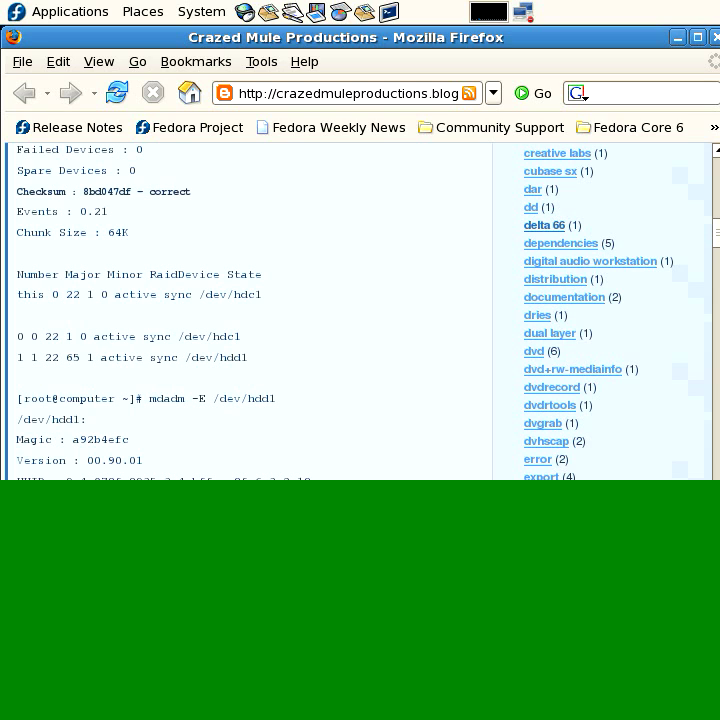
click(544, 225)
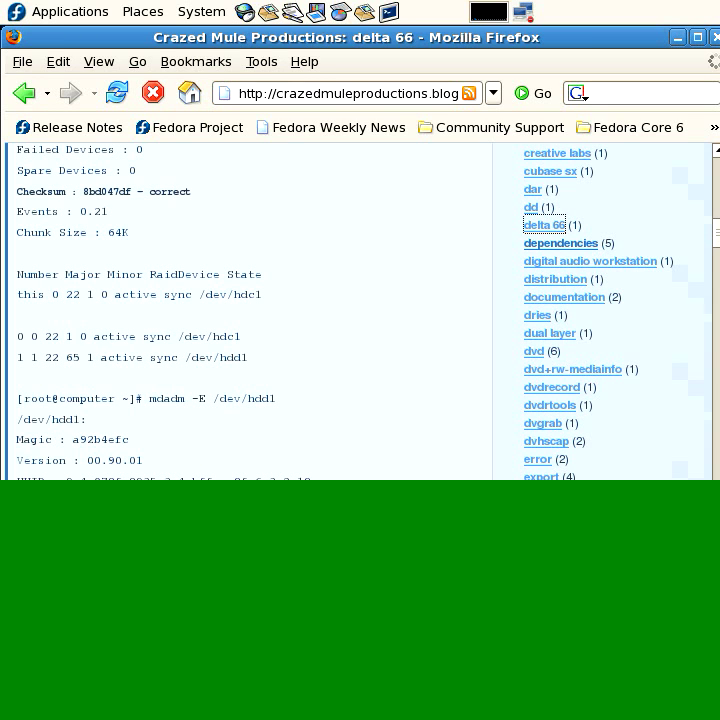
- Read the post about bringing the digital audio workstation back to life, from the M-Audio Delta 66 card mention down to its labels
scroll(360, 310, down, 6)
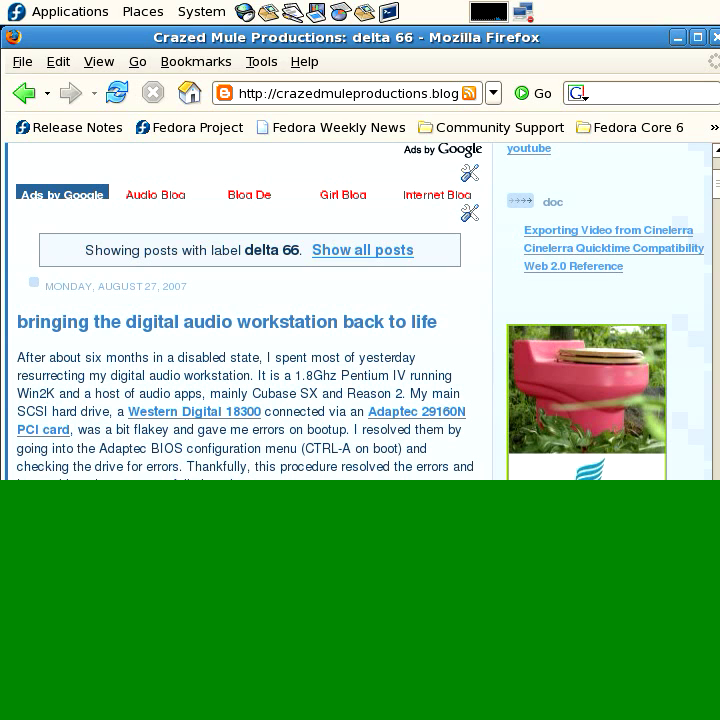
scroll(245, 310, down, 3)
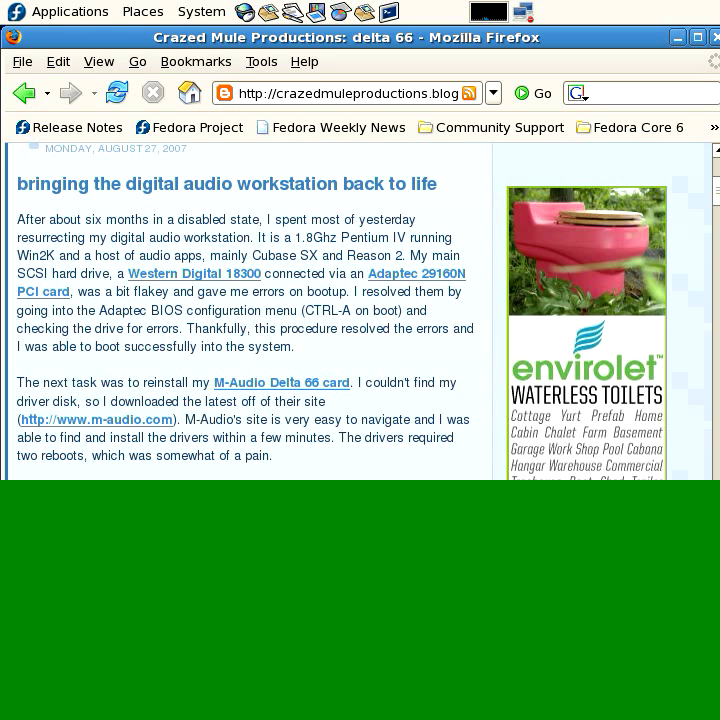
drag(83, 382, 361, 382)
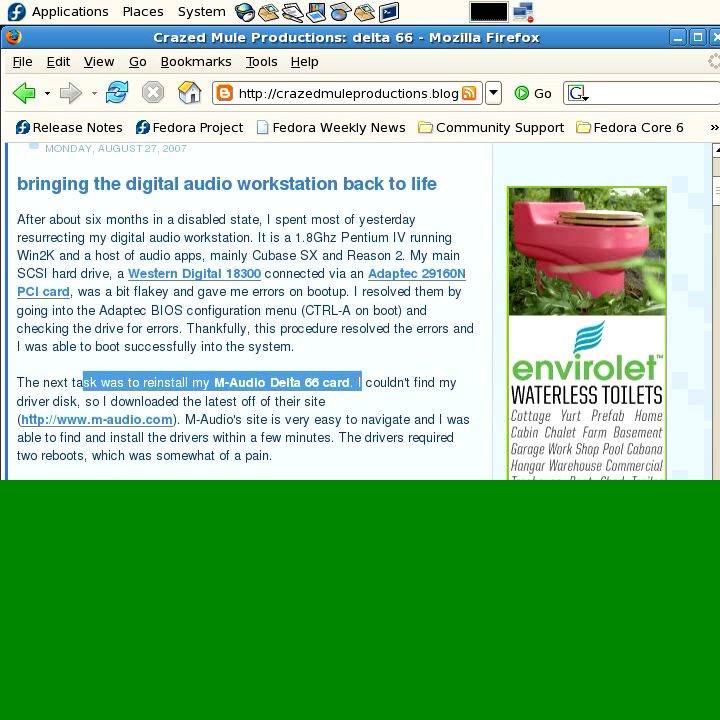
scroll(250, 310, down, 15)
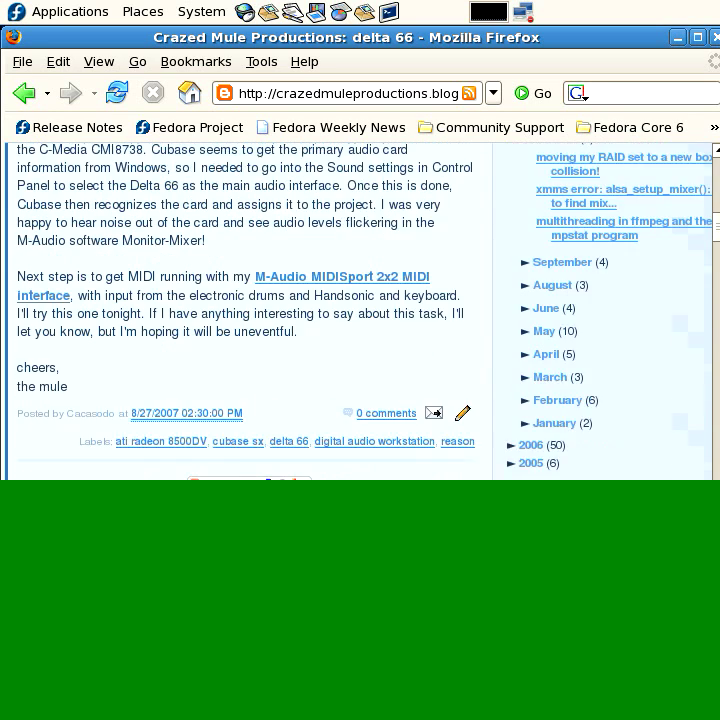
- Examine the index of topics on the delta 66 label page to see how labels are listed with their post counts
scroll(360, 310, down, 5)
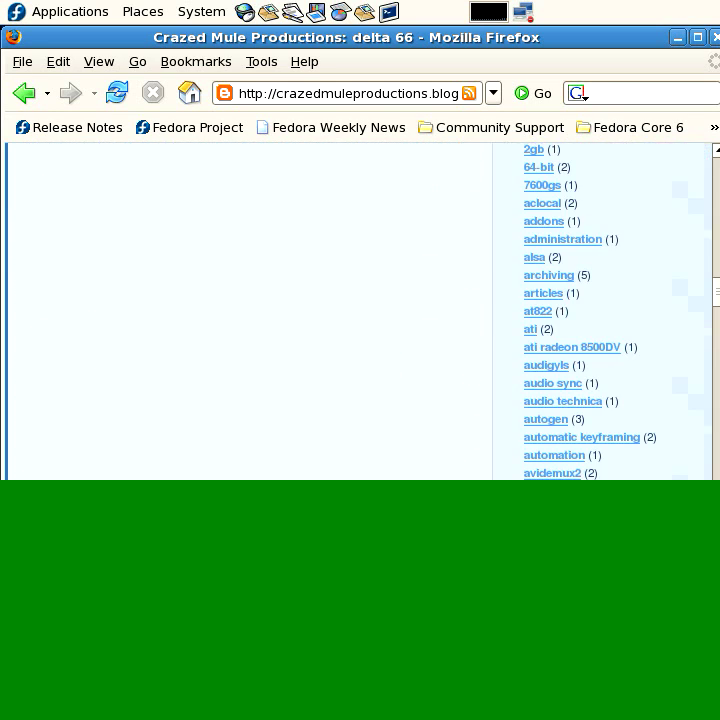
scroll(360, 310, down, 12)
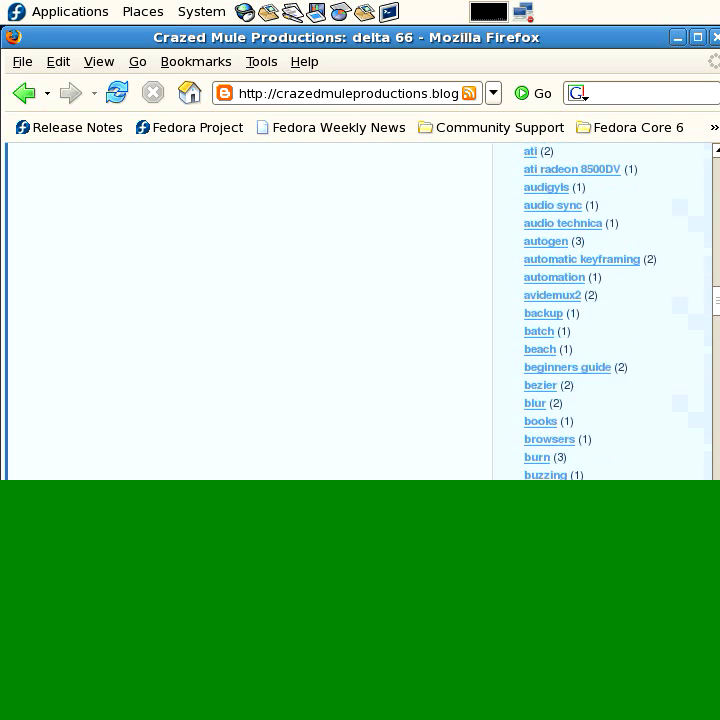
scroll(360, 310, down, 3)
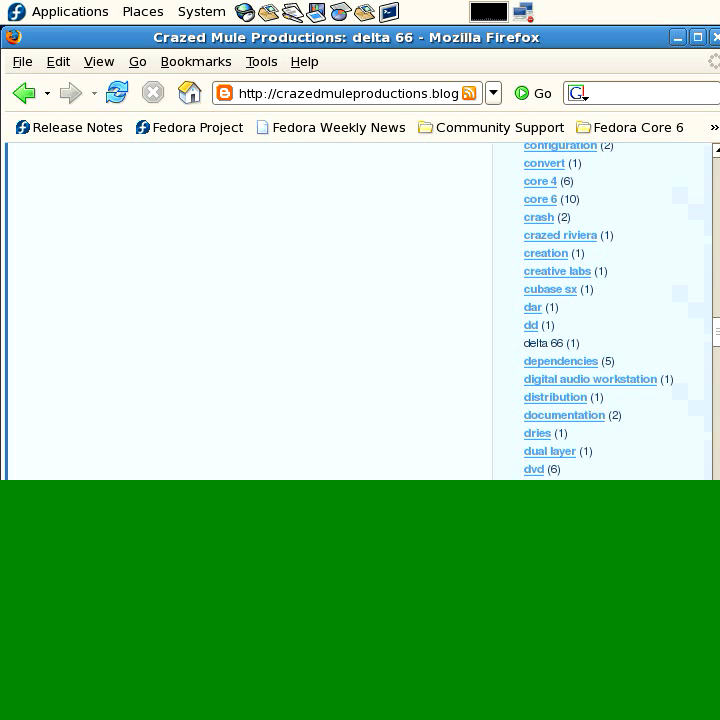
scroll(360, 310, down, 6)
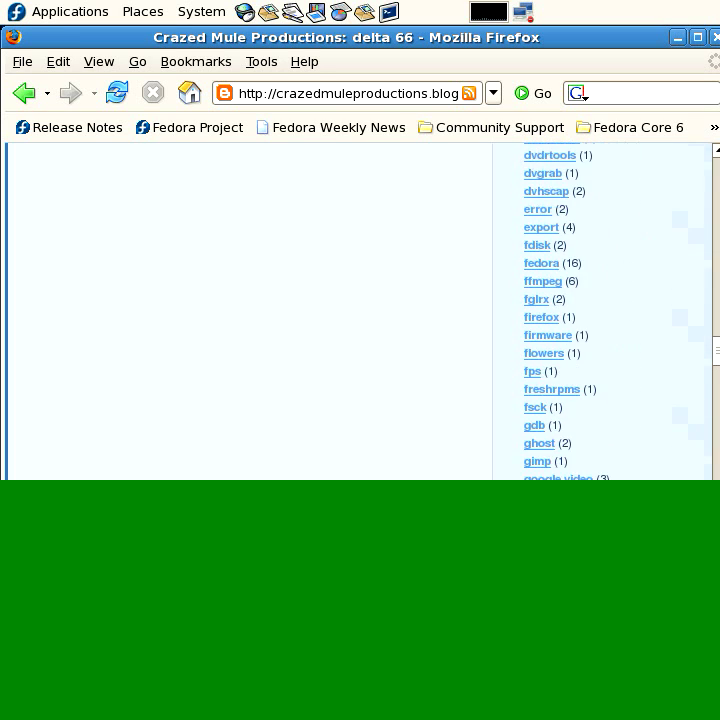
scroll(360, 310, down, 3)
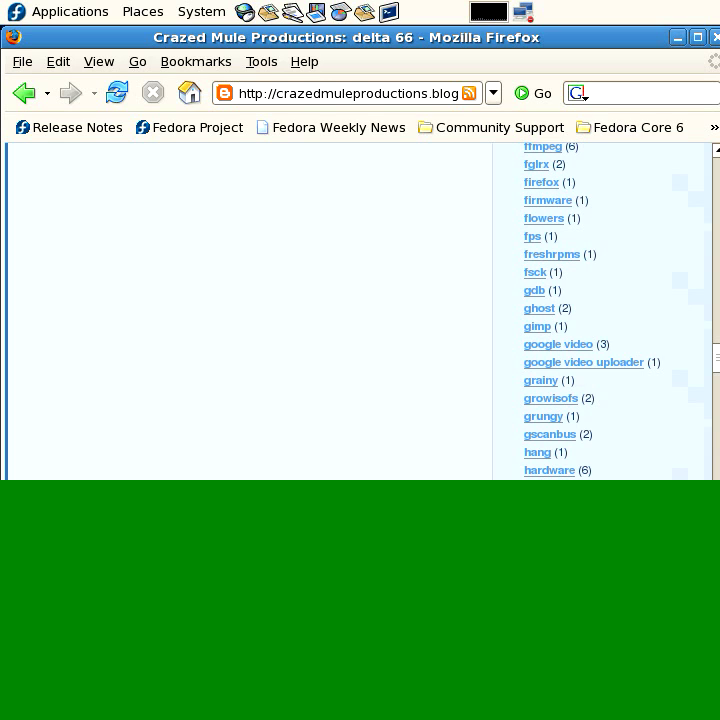
scroll(360, 310, down, 5)
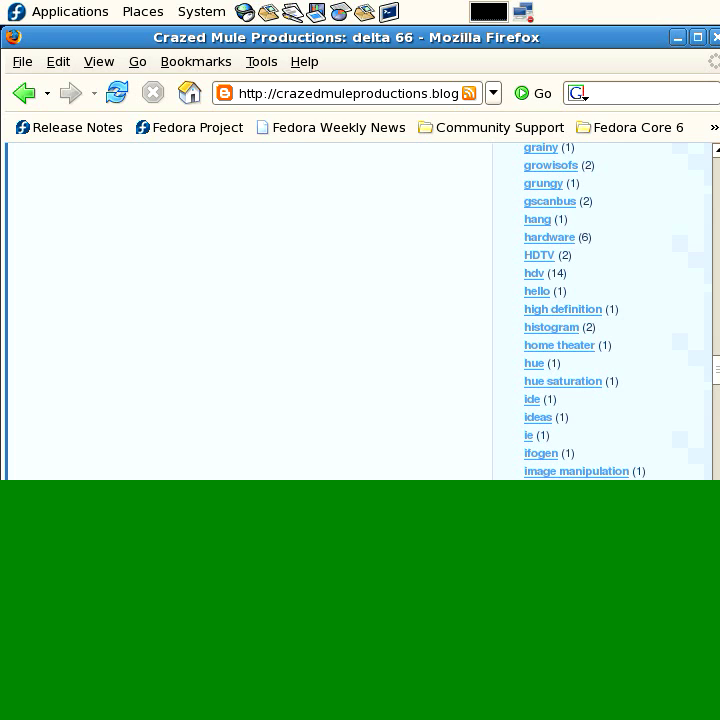
scroll(360, 310, down, 8)
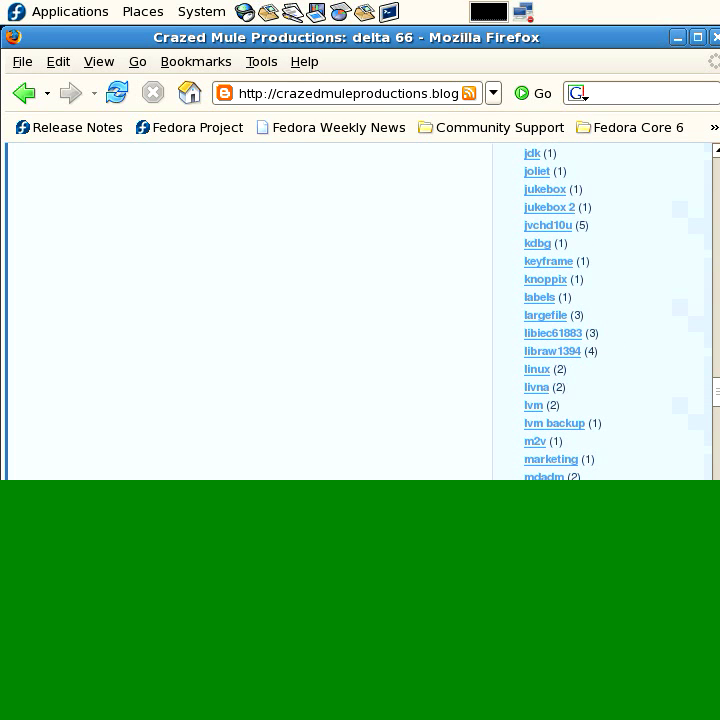
scroll(600, 310, up, 15)
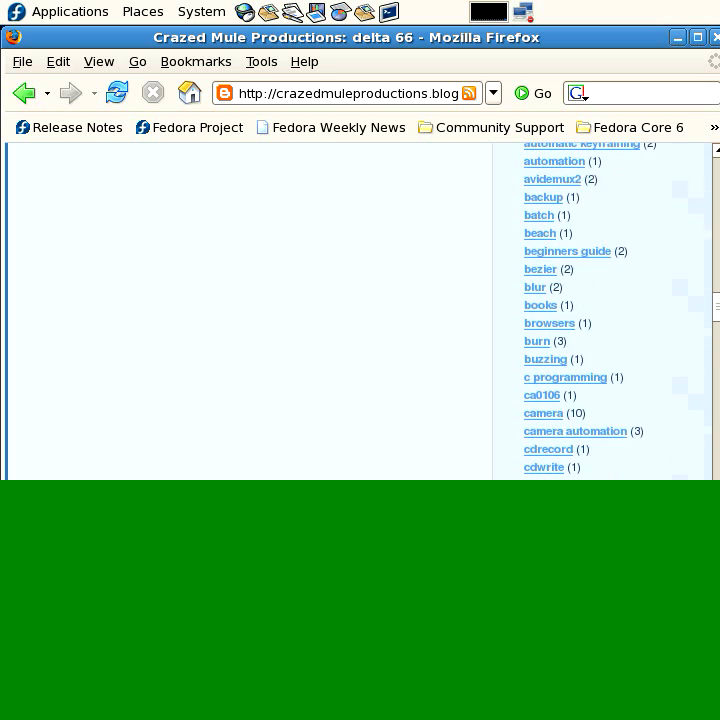
scroll(600, 310, up, 6)
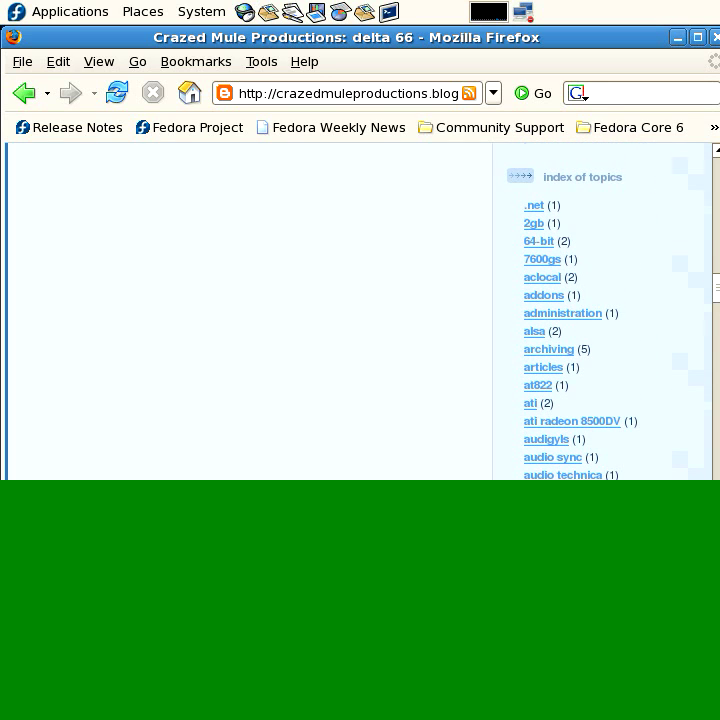
scroll(600, 310, down, 5)
scroll(600, 310, up, 4)
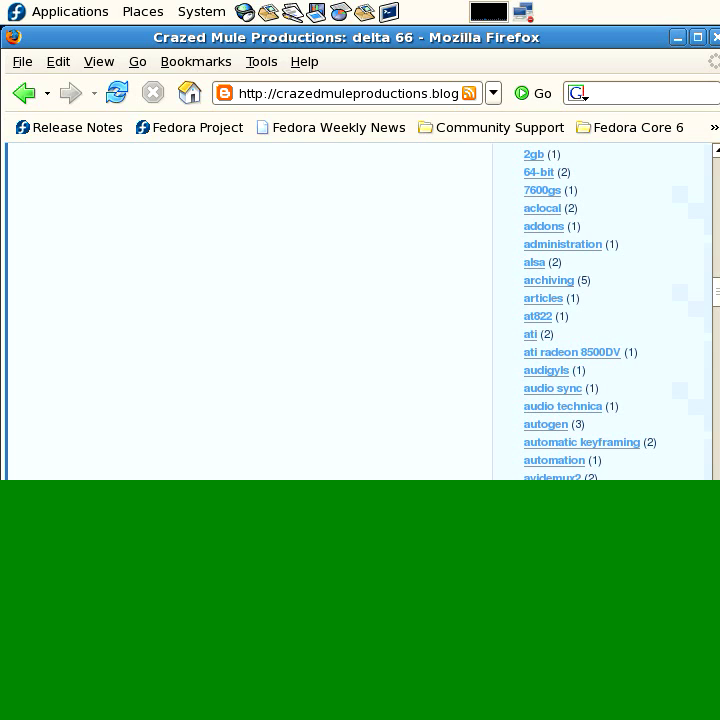
scroll(600, 310, up, 3)
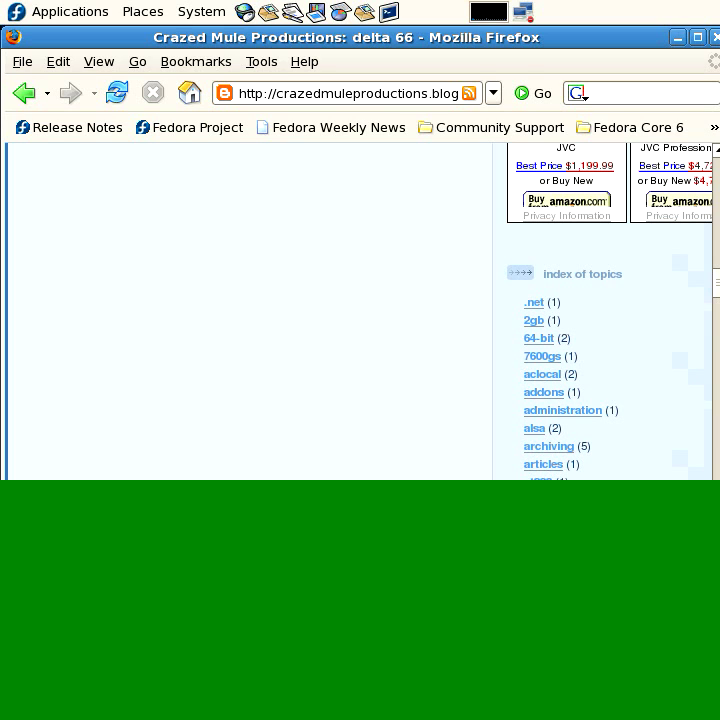
scroll(600, 310, down, 2)
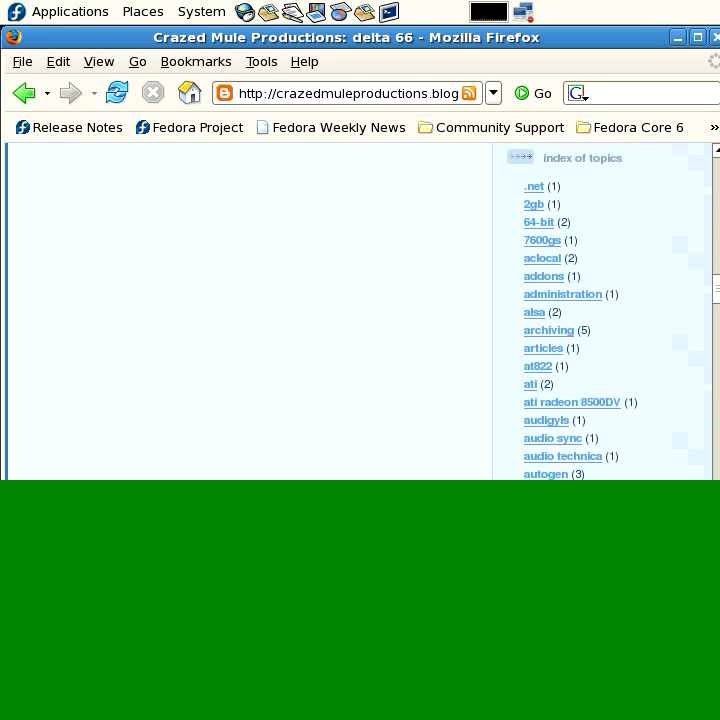
scroll(600, 310, down, 3)
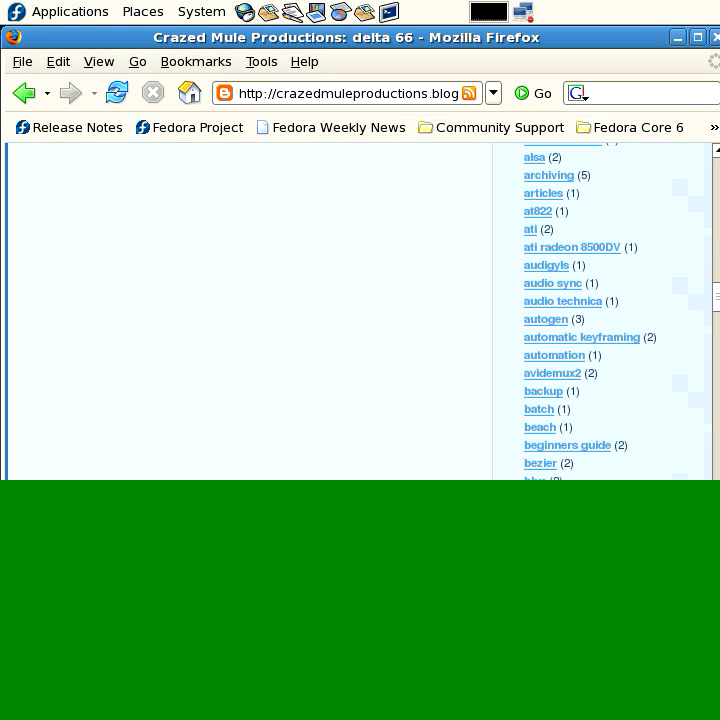
scroll(600, 310, down, 2)
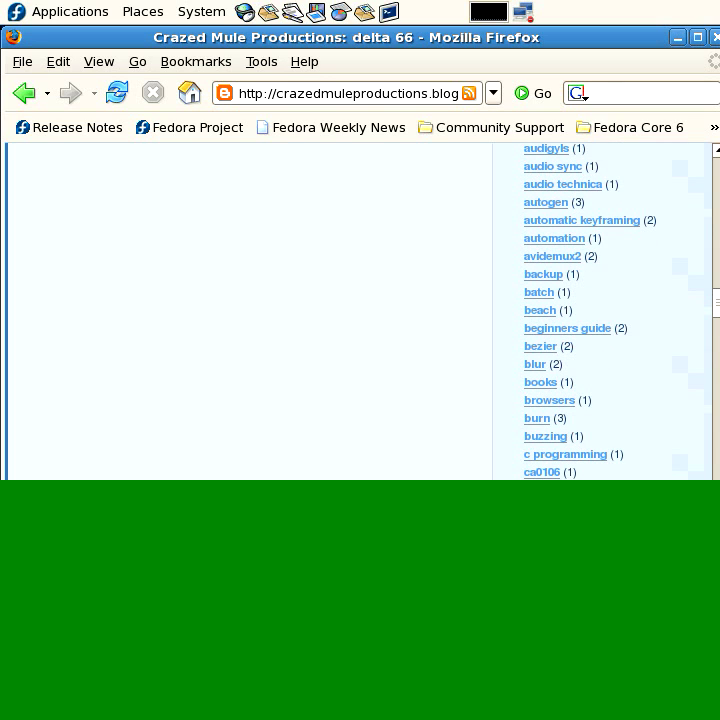
scroll(600, 310, up, 1)
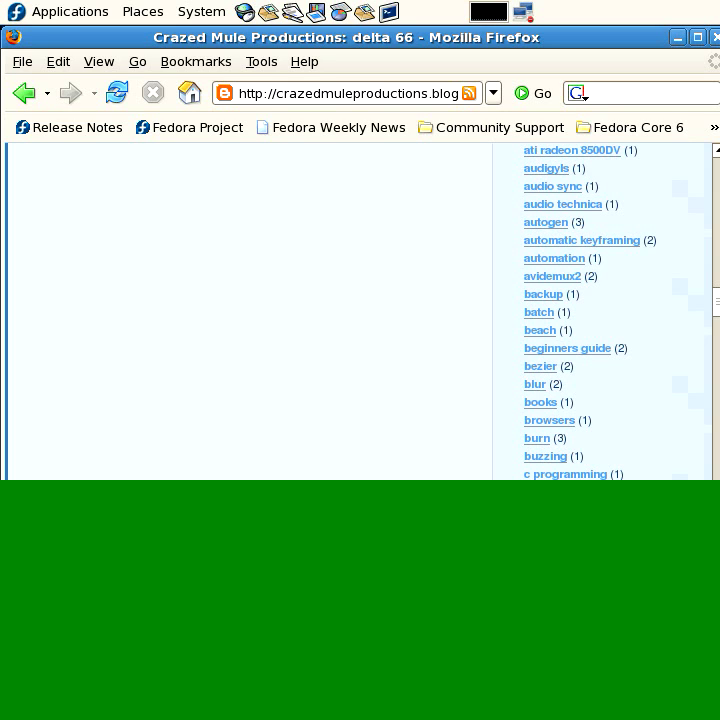
scroll(580, 310, up, 5)
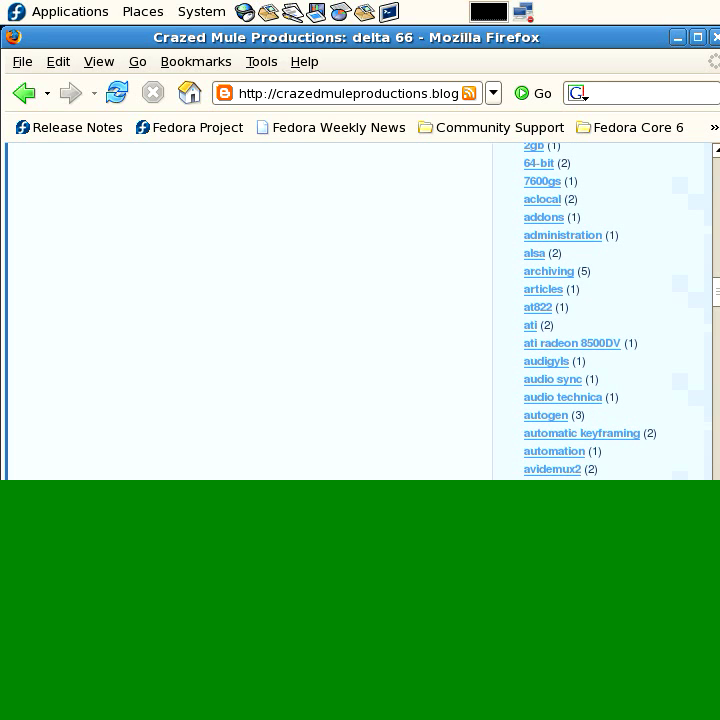
scroll(580, 310, down, 7)
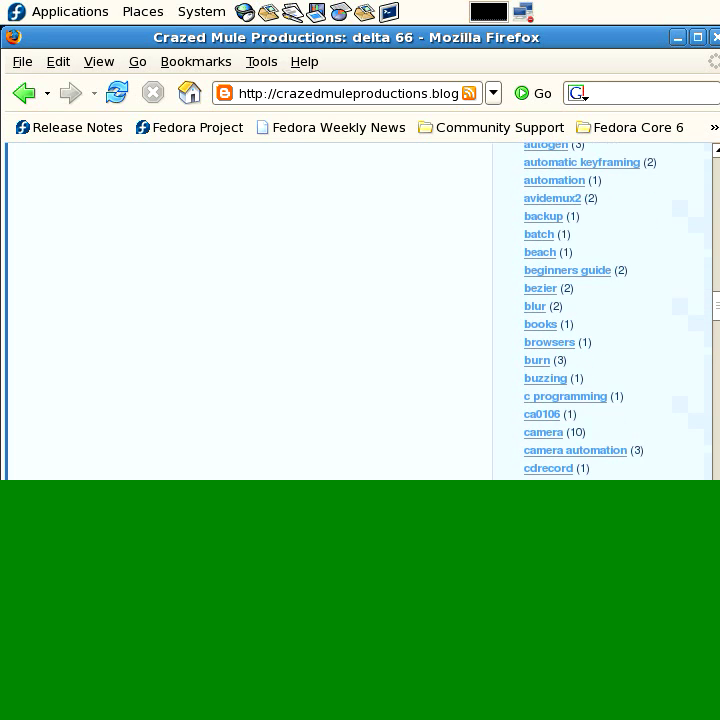
scroll(580, 310, down, 8)
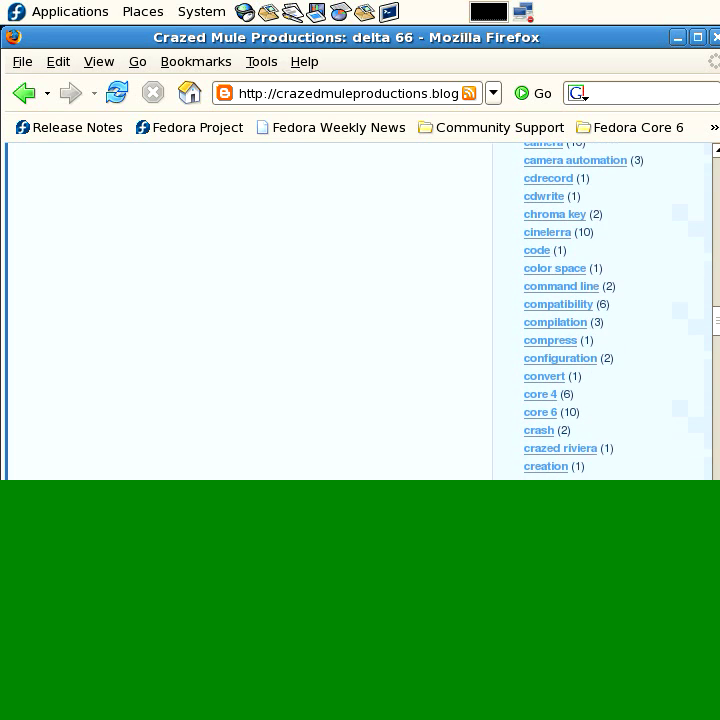
scroll(580, 310, down, 8)
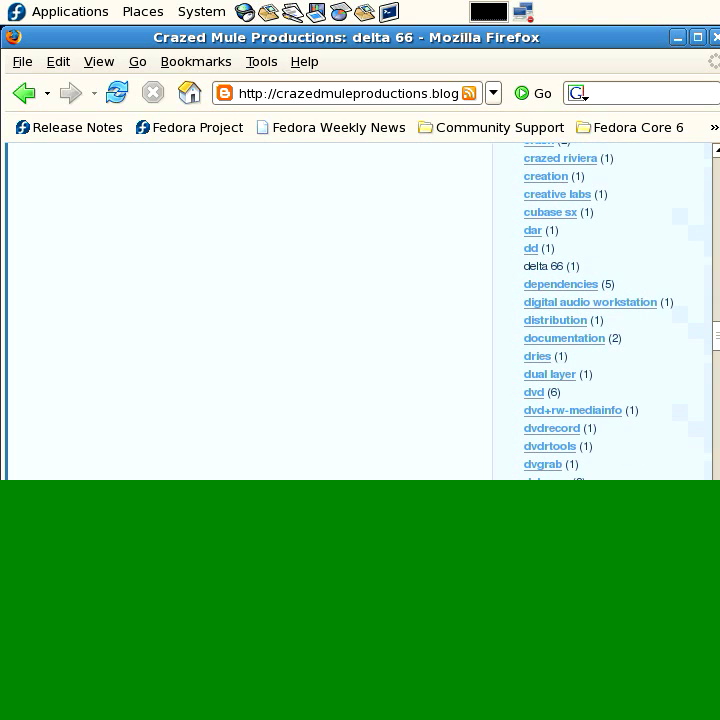
scroll(580, 310, down, 12)
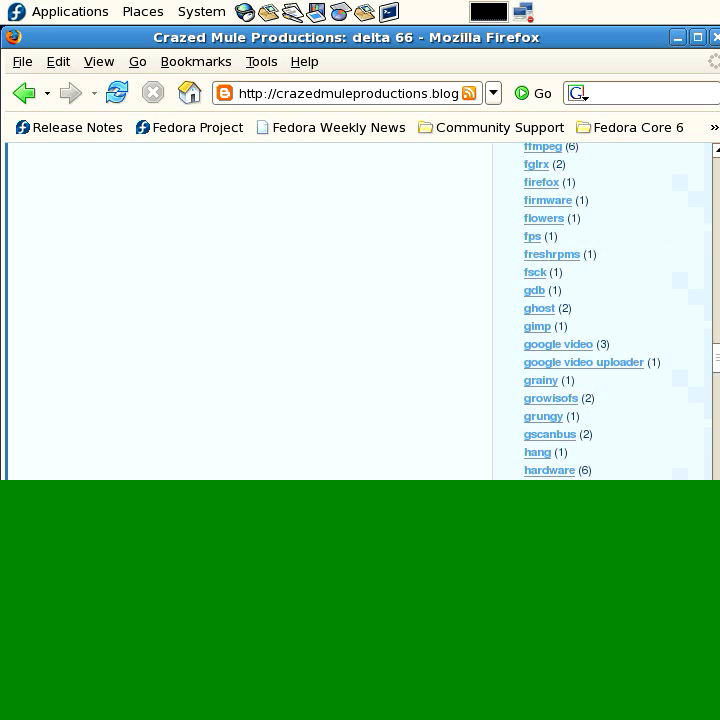
scroll(580, 310, up, 20)
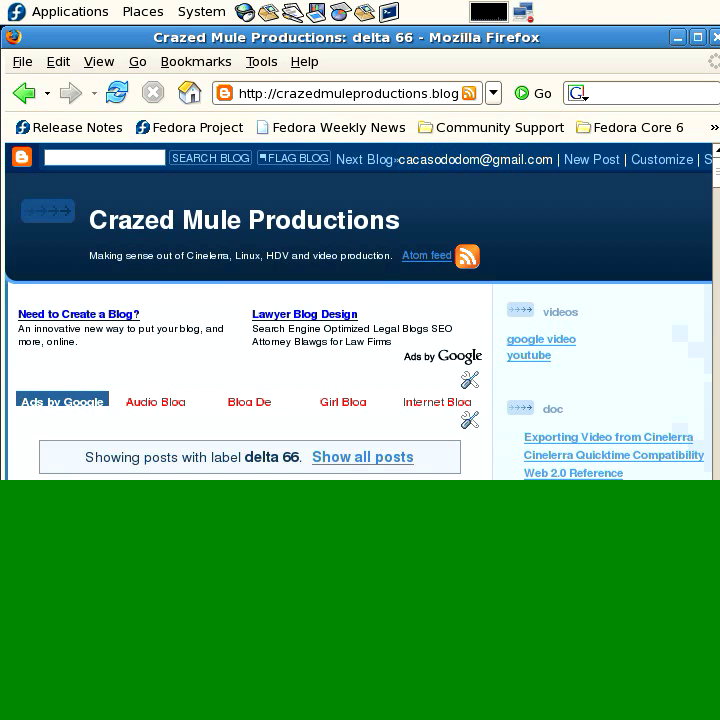
- Switch back to the Create Post page and review the draft's labels, reader comments setting, and post time and date
drag(346, 37, 405, 485)
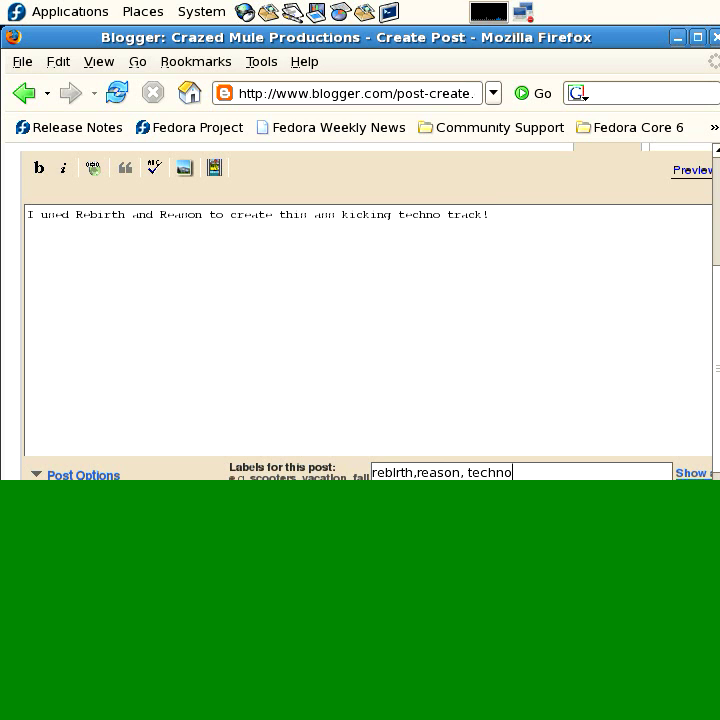
scroll(368, 300, down, 1)
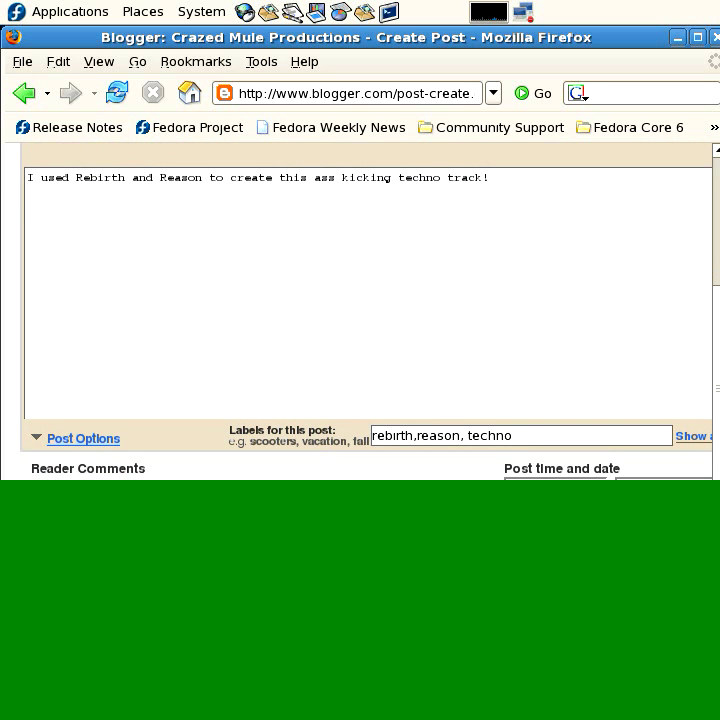
scroll(368, 300, down, 1)
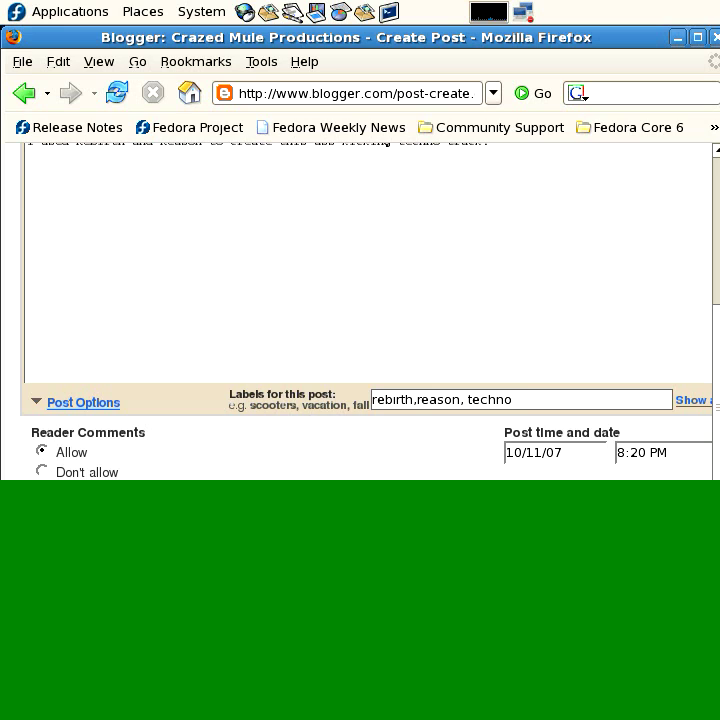
scroll(368, 300, down, 2)
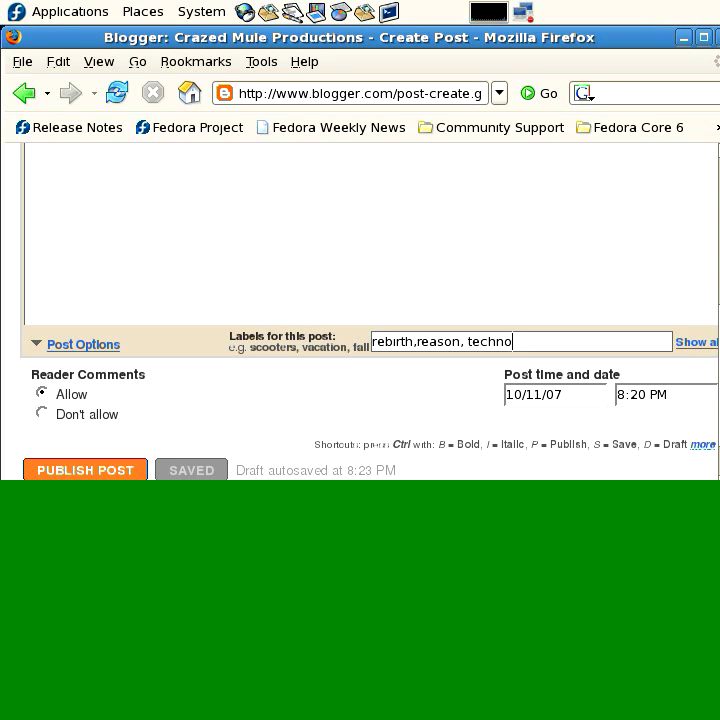
- Preview the draft post to check its rendered title and body, and return to editing in Compose mode
scroll(360, 310, down, 2)
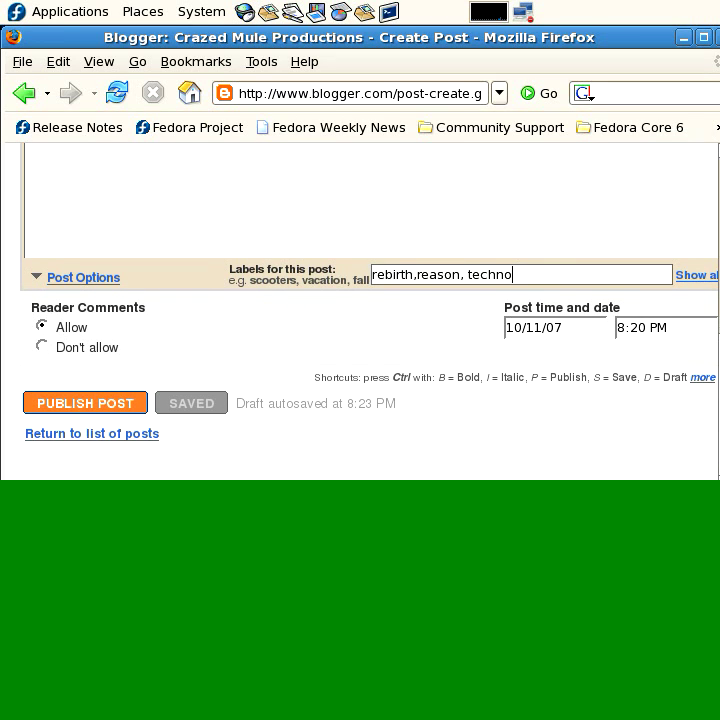
scroll(360, 310, up, 1)
scroll(360, 300, up, 8)
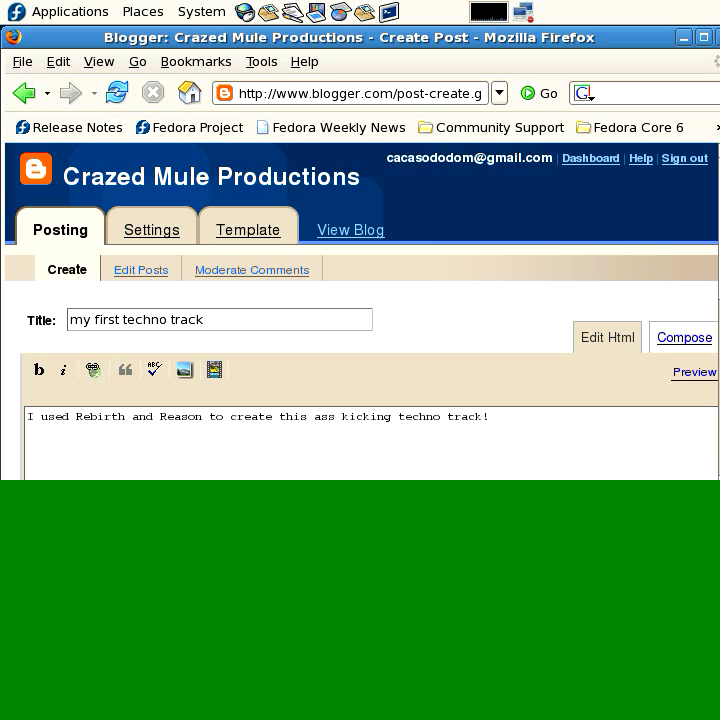
click(694, 372)
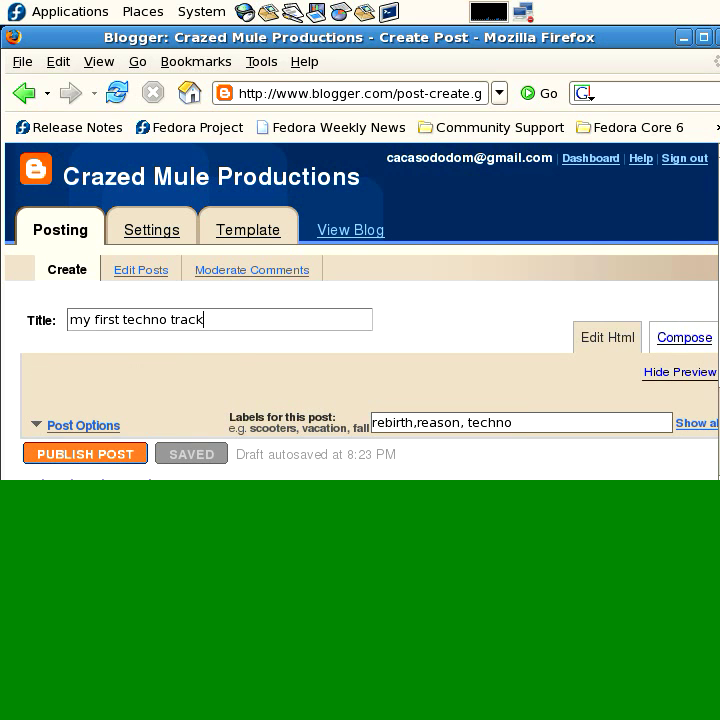
scroll(360, 310, down, 1)
scroll(360, 300, down, 2)
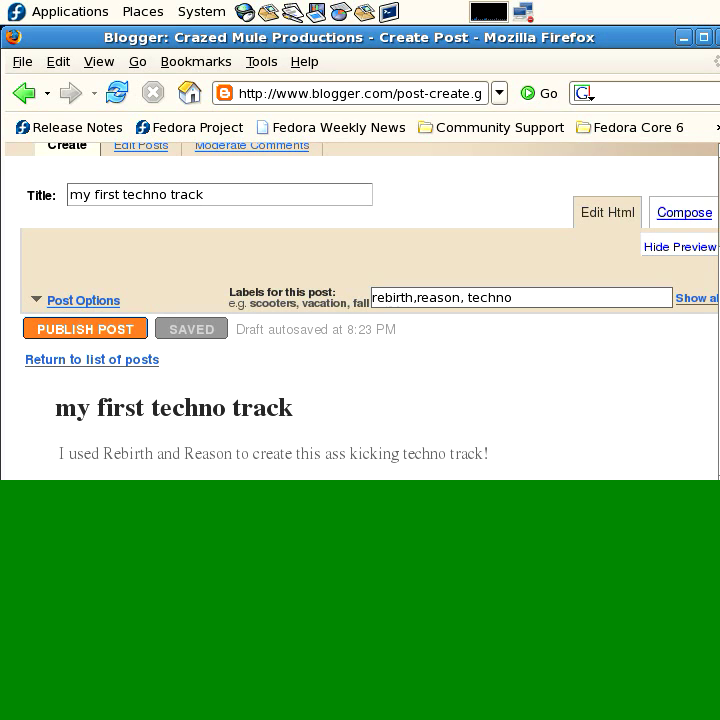
click(668, 247)
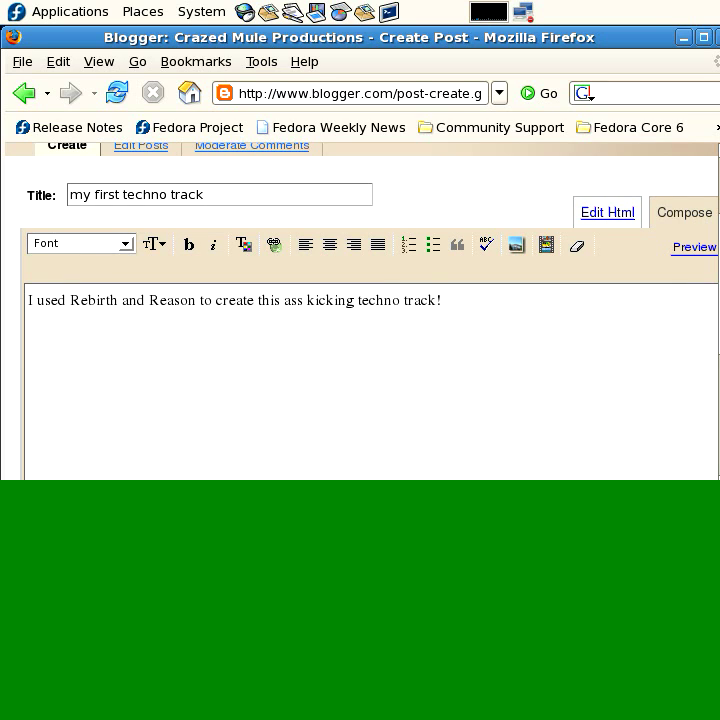
- Make the word "Reason" bold in the post body
click(196, 300)
drag(196, 300, 149, 300)
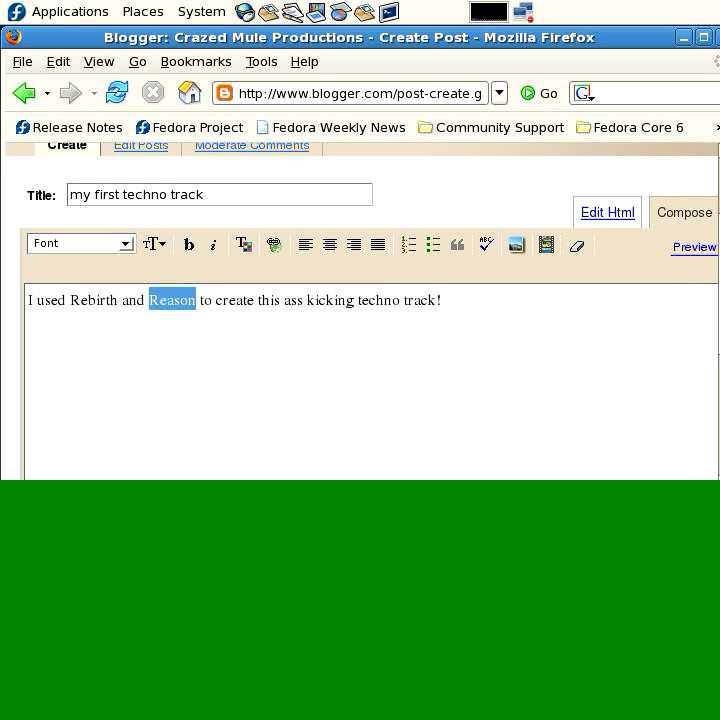
click(188, 244)
- Format the word "Rebirth" in the post body with the Trebuchet font at the Largest size
drag(117, 301, 70, 301)
click(154, 244)
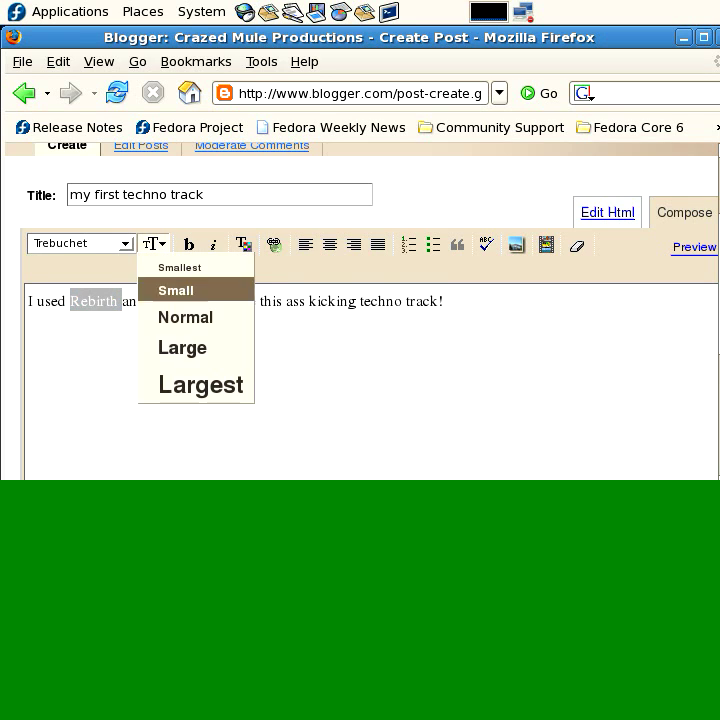
click(182, 347)
click(154, 244)
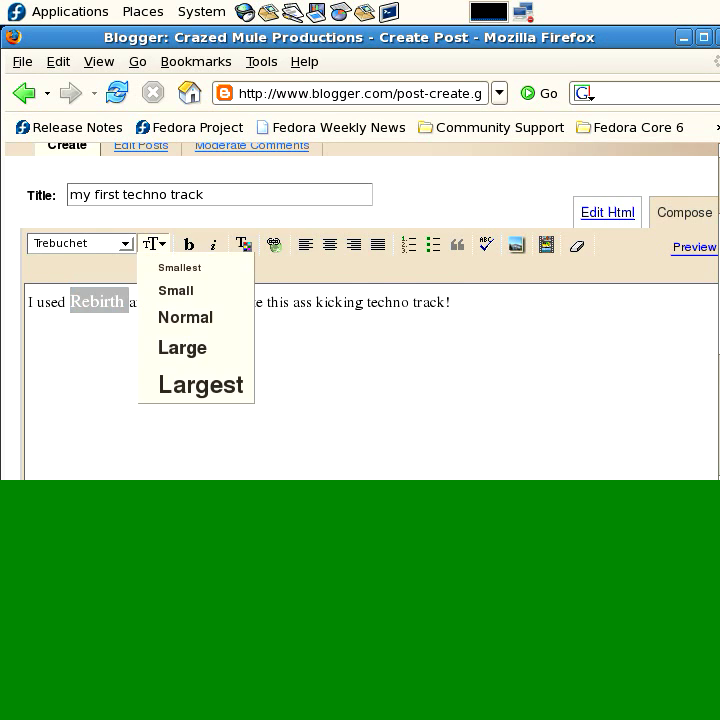
click(196, 384)
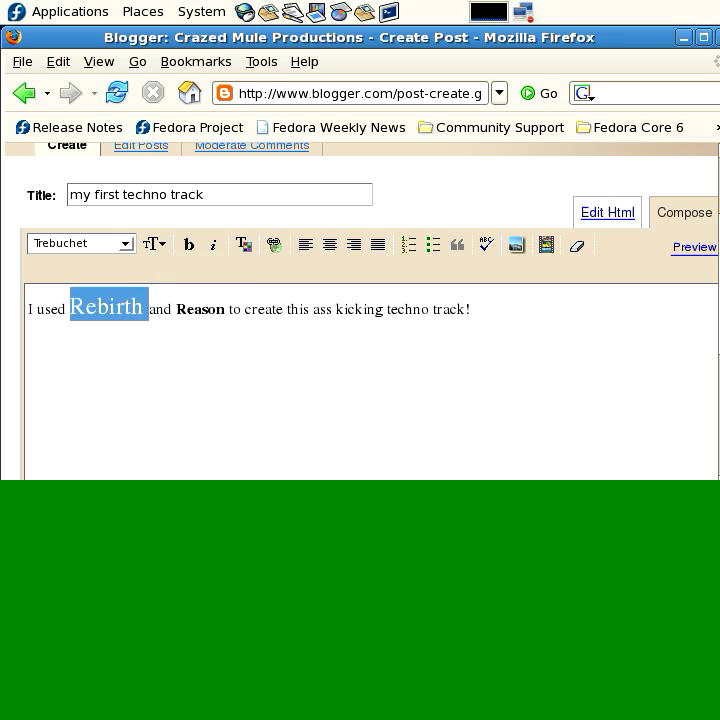
- Preview the formatted post to check how the enlarged and bold words are rendered
click(694, 247)
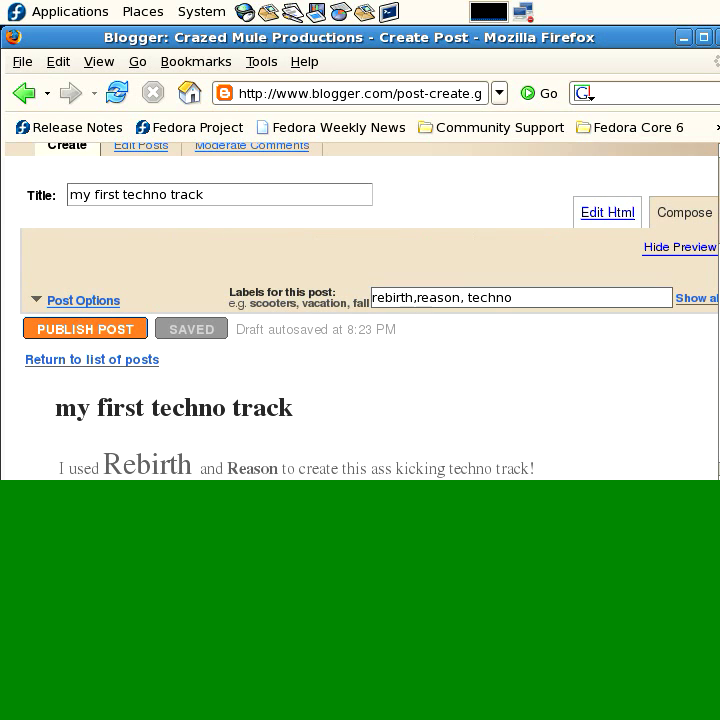
scroll(360, 311, down, 1)
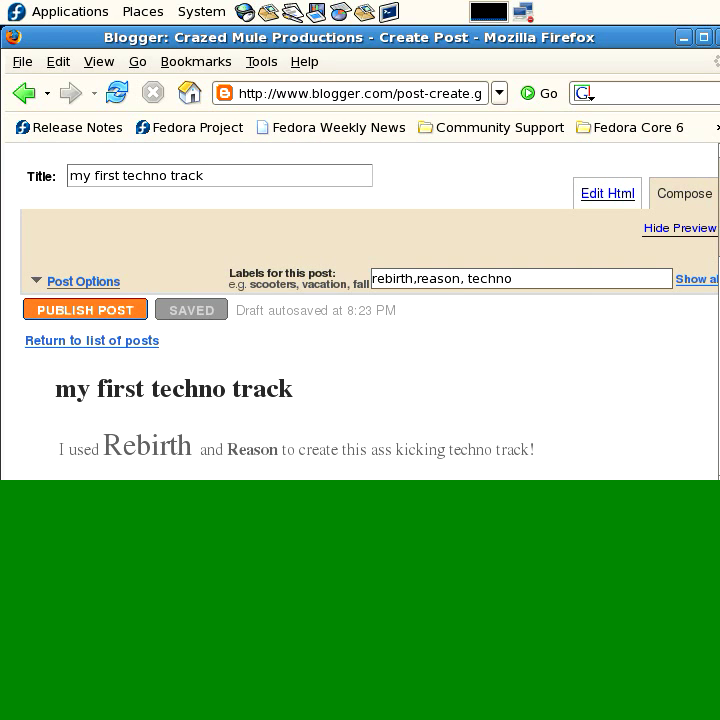
scroll(360, 311, up, 2)
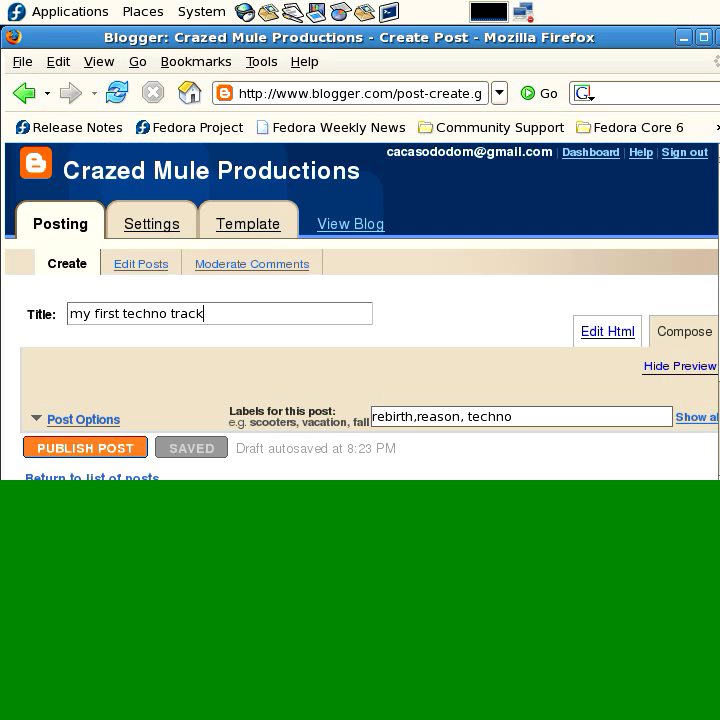
- Examine the HTML markup behind the formatted words, including the font-size span, and compare it with the Compose view
scroll(360, 311, down, 2)
click(607, 193)
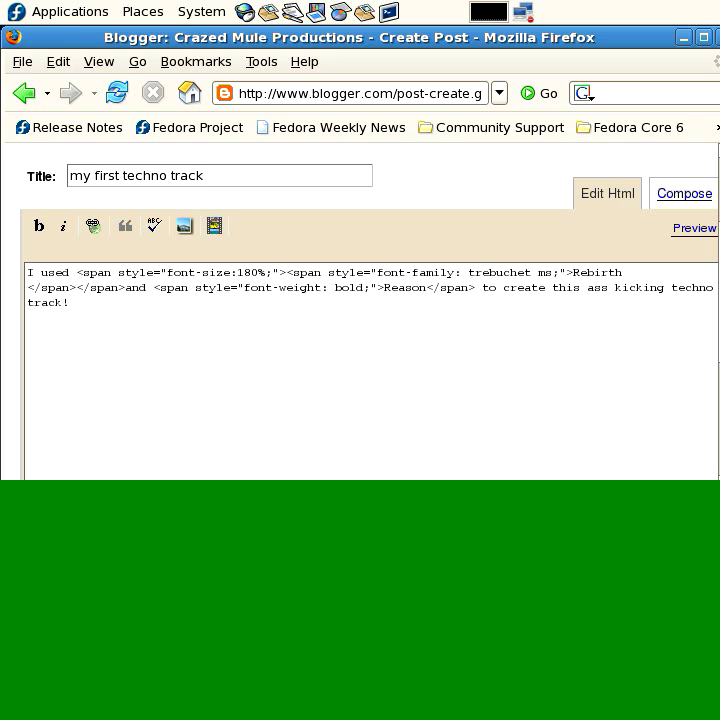
drag(76, 272, 286, 272)
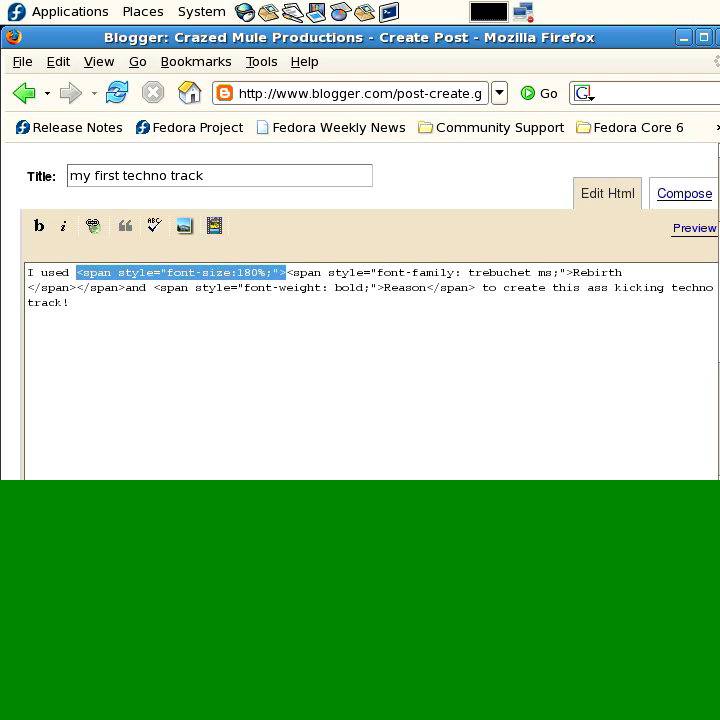
click(684, 193)
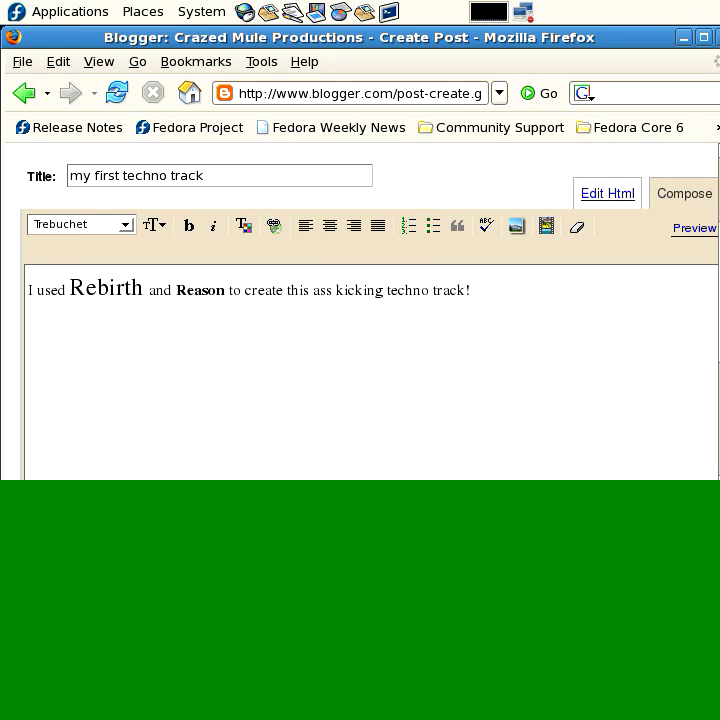
click(607, 193)
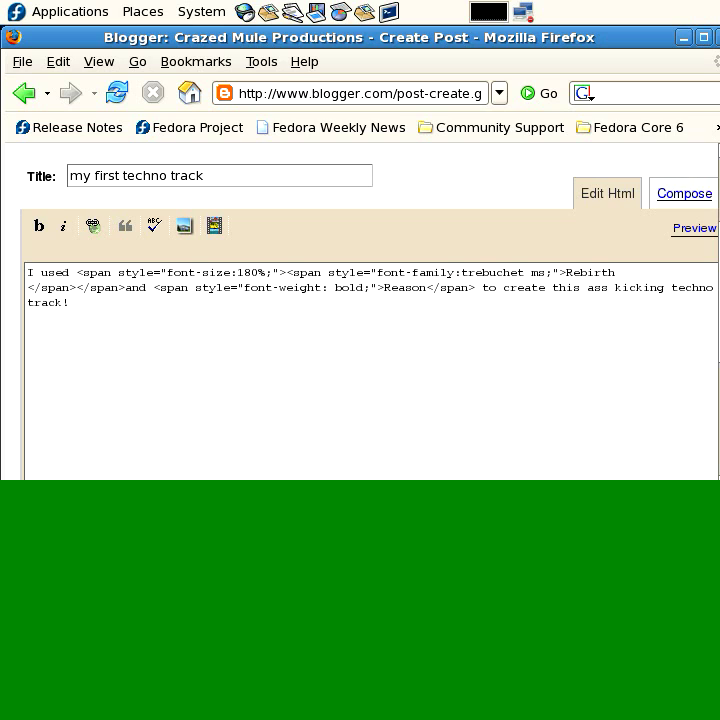
click(683, 193)
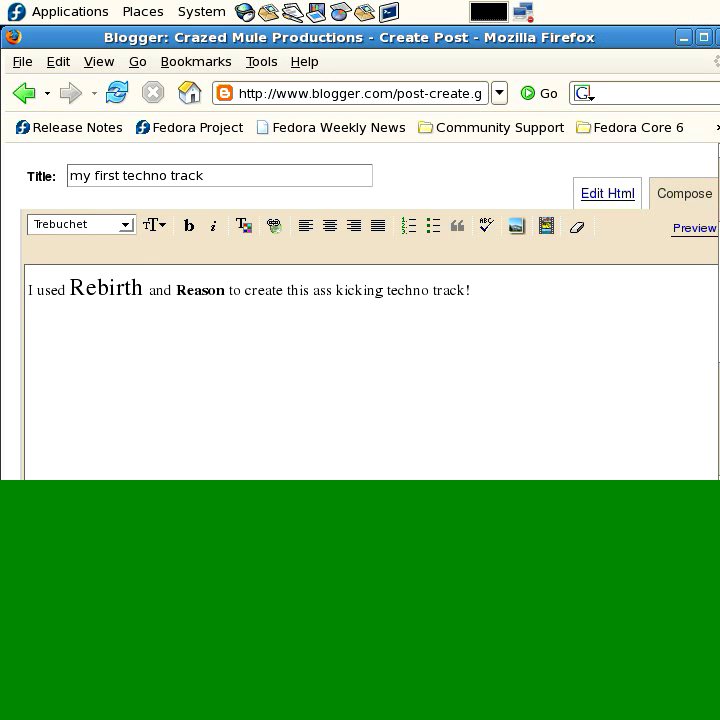
- Leave the draft without saving its changes and open the list of existing posts for editing
scroll(360, 310, up, 3)
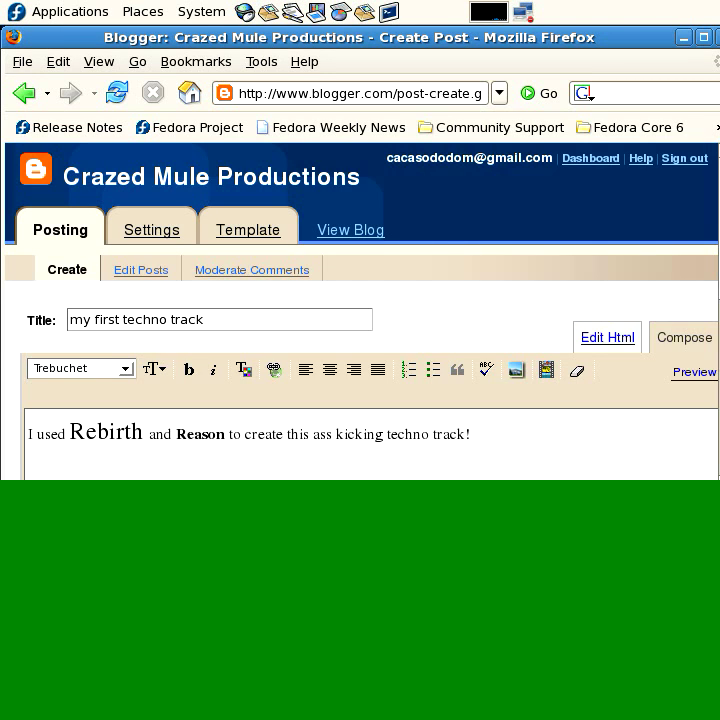
scroll(360, 300, down, 7)
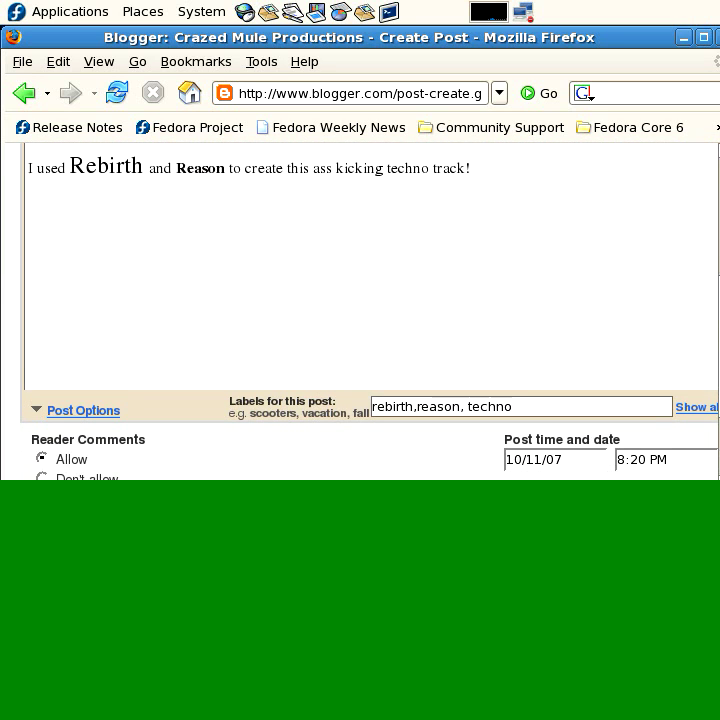
scroll(360, 300, up, 7)
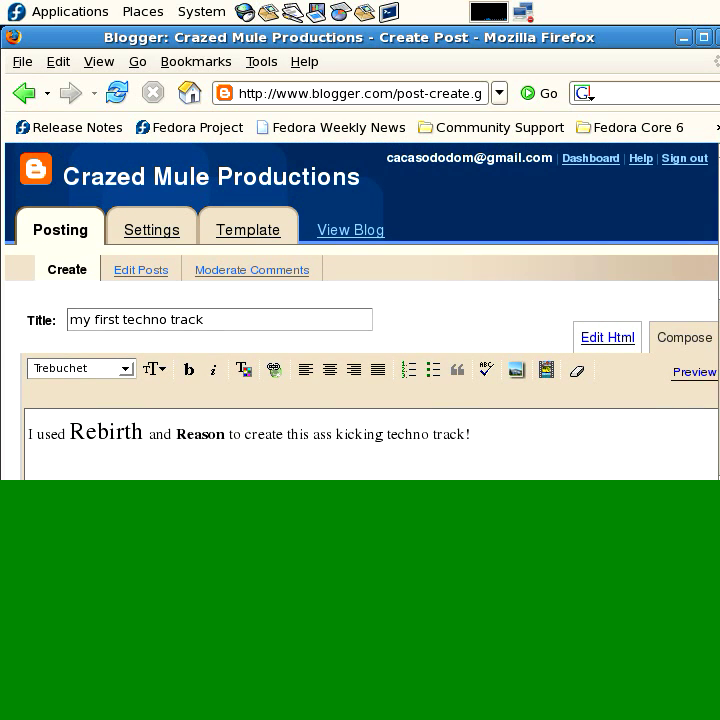
click(141, 270)
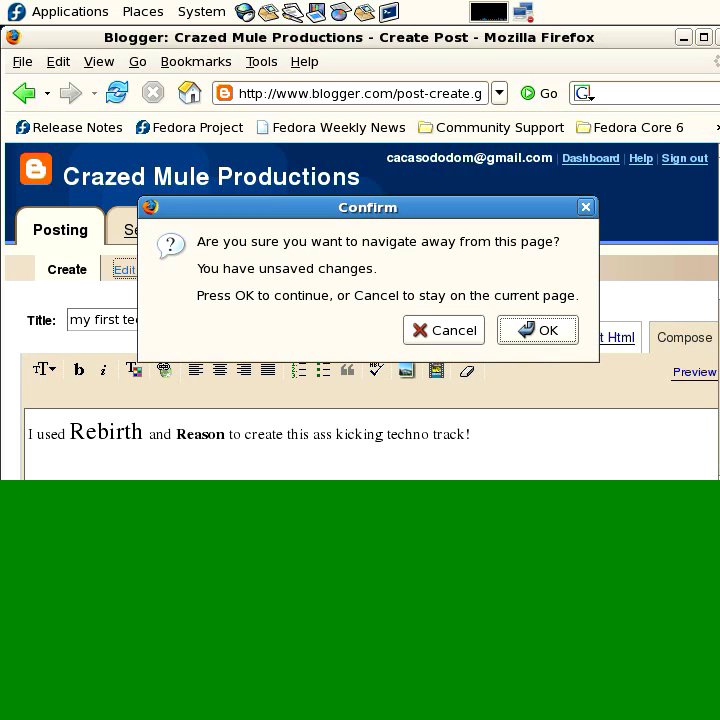
key(Return)
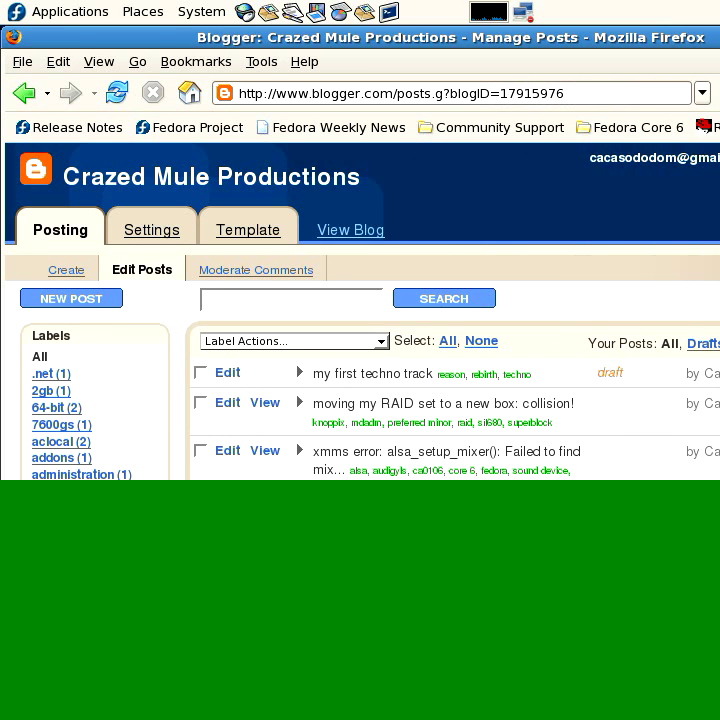
- Delete the draft post "my first techno track" from the list of posts and confirm the deletion
scroll(360, 320, down, 2)
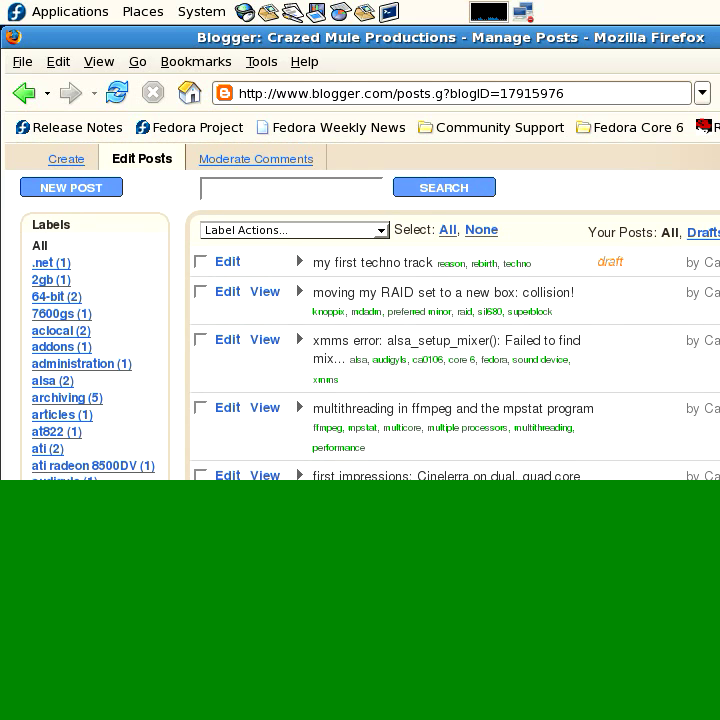
scroll(360, 320, down, 1)
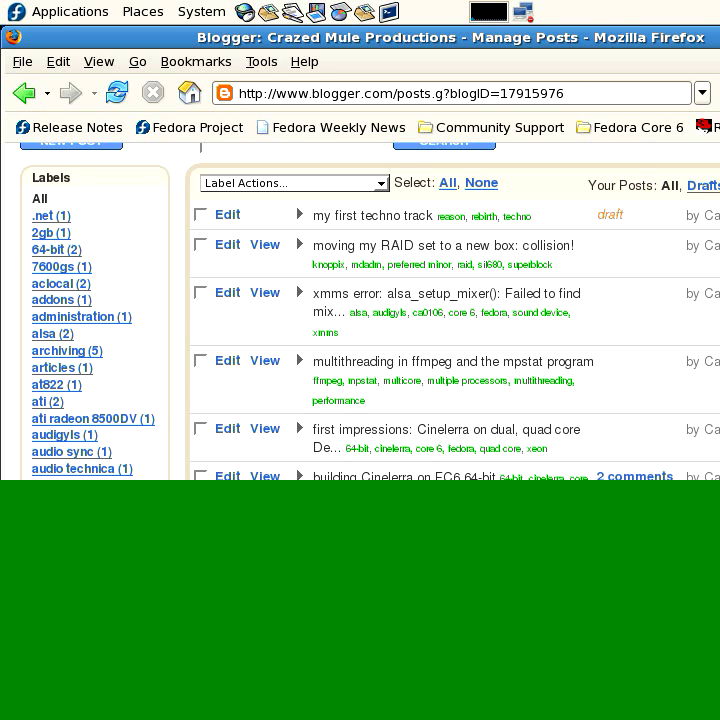
drag(450, 37, 220, 37)
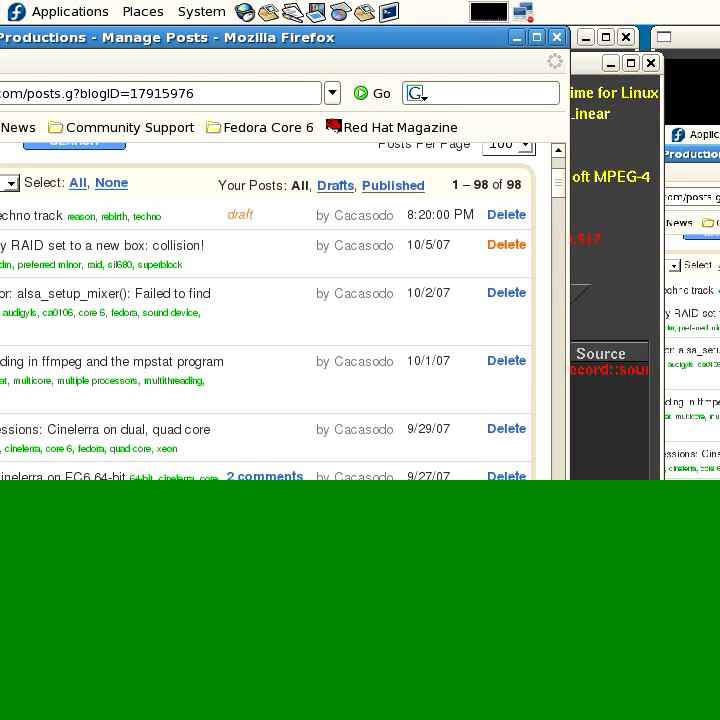
click(506, 214)
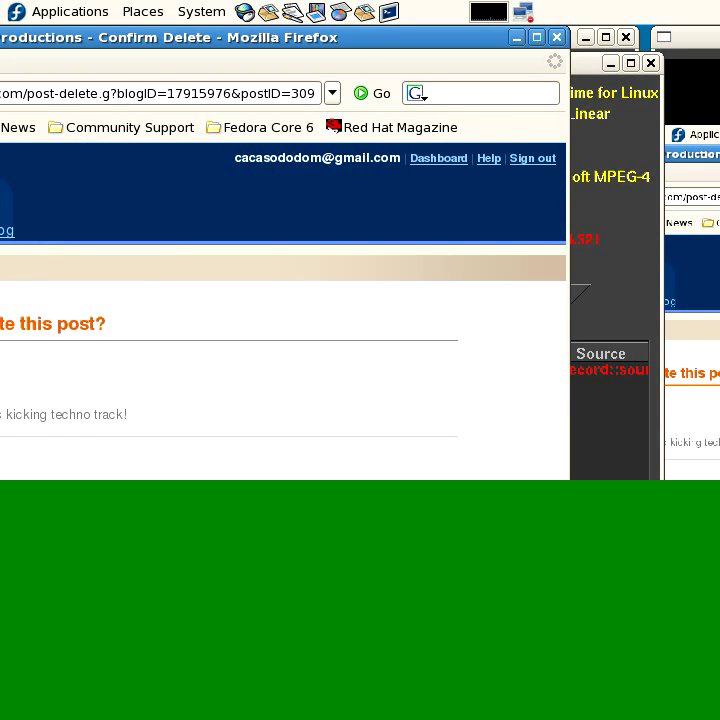
drag(200, 37, 555, 37)
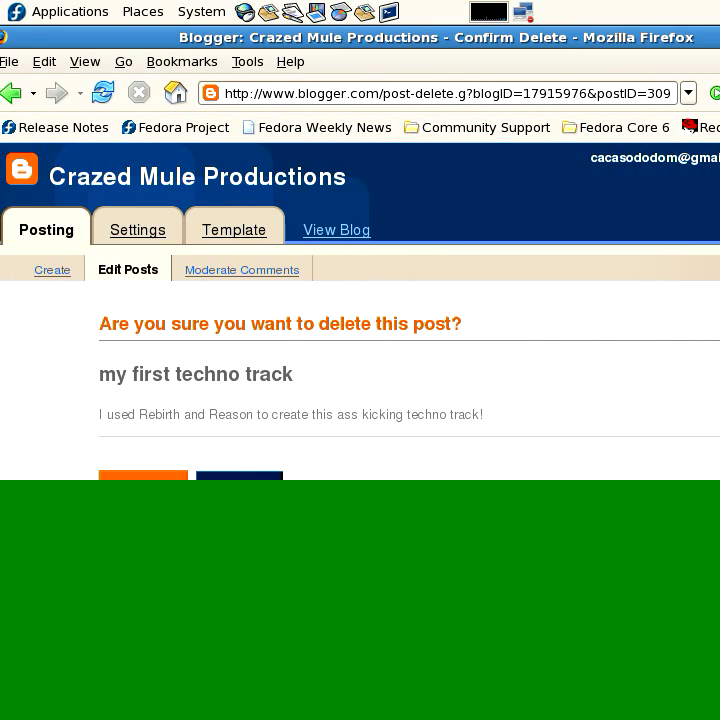
click(143, 476)
key(Return)
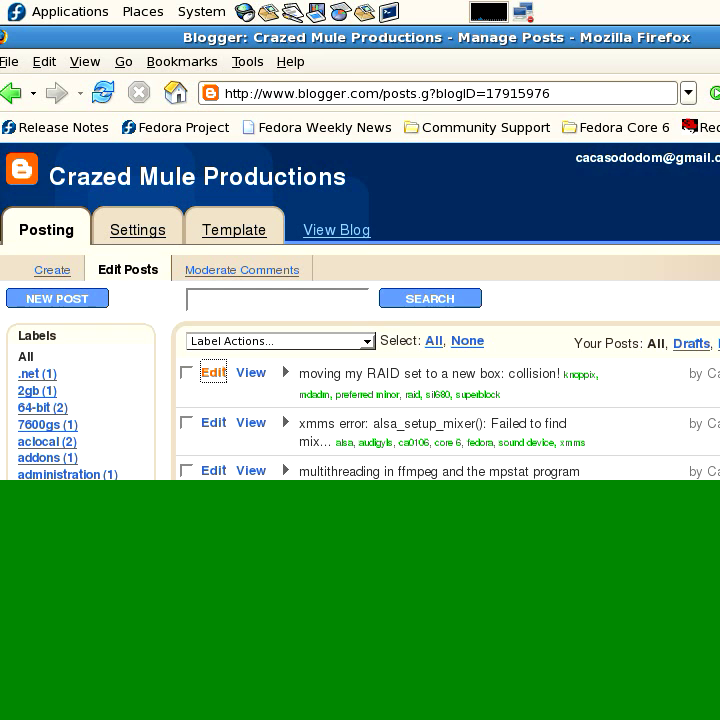
- Open the post "moving my RAID set to a new box: collision!" for editing and review its body, labels and publishing options
key(Return)
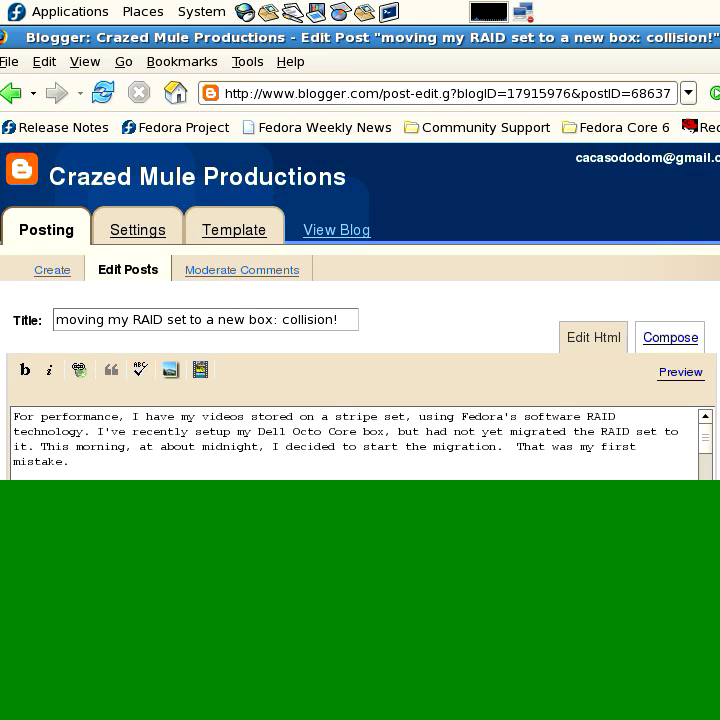
scroll(360, 310, down, 4)
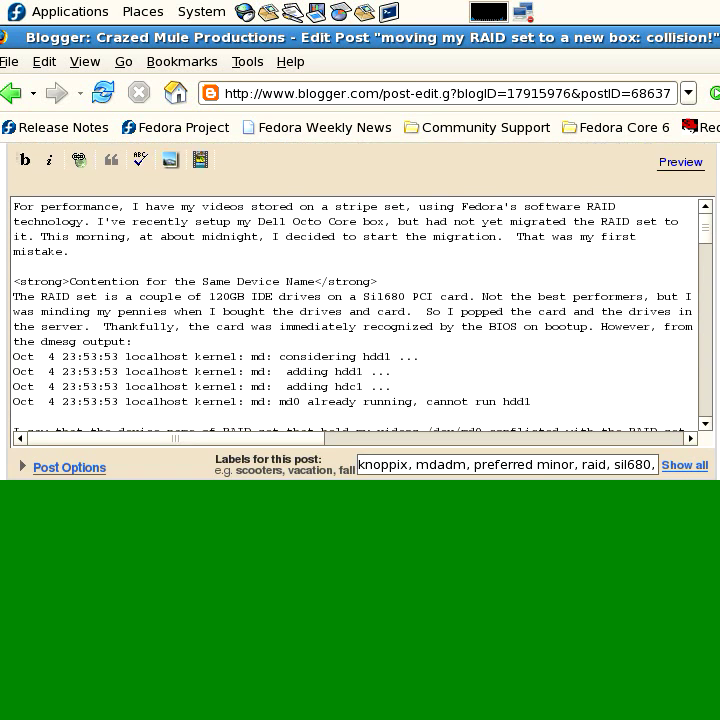
scroll(360, 310, up, 1)
scroll(360, 310, down, 1)
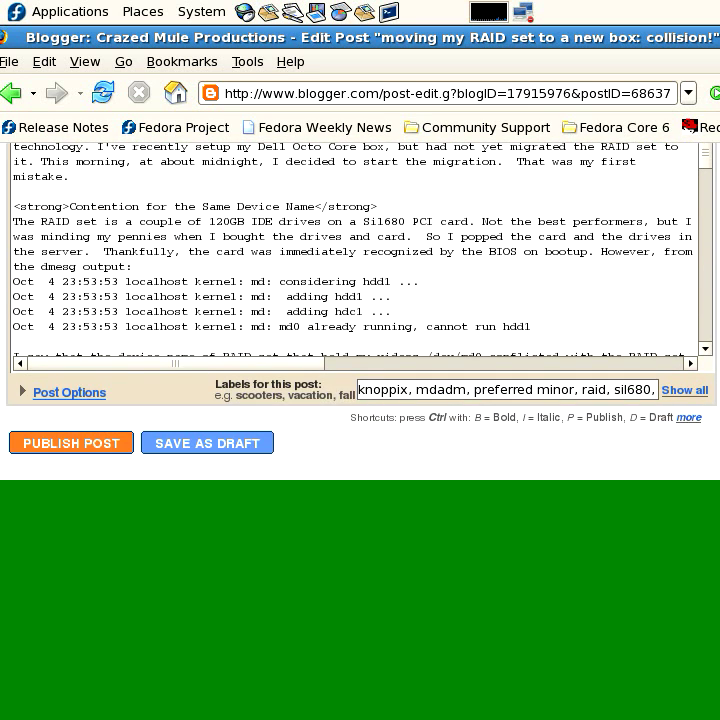
scroll(360, 310, up, 3)
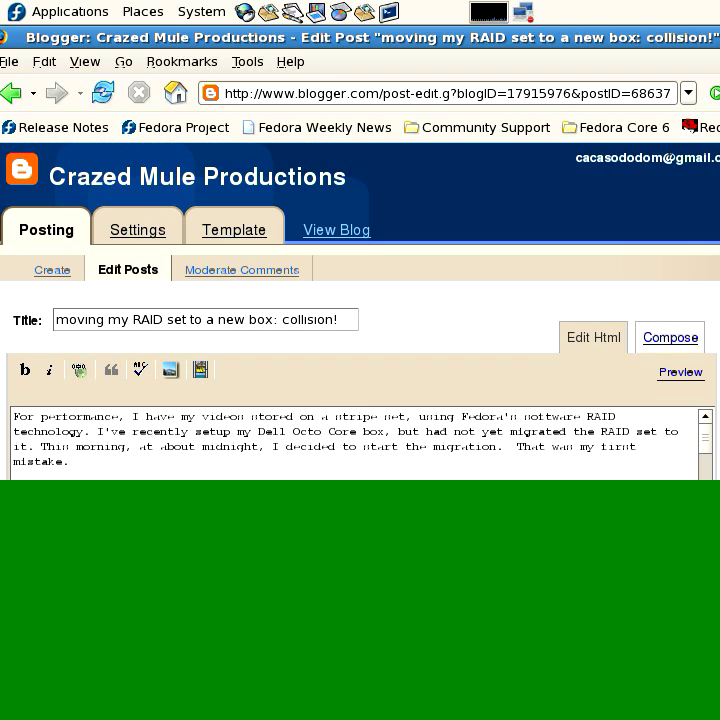
- Return to the list of posts and view the published post "moving my RAID set to a new box: collision!" on the blog
click(128, 269)
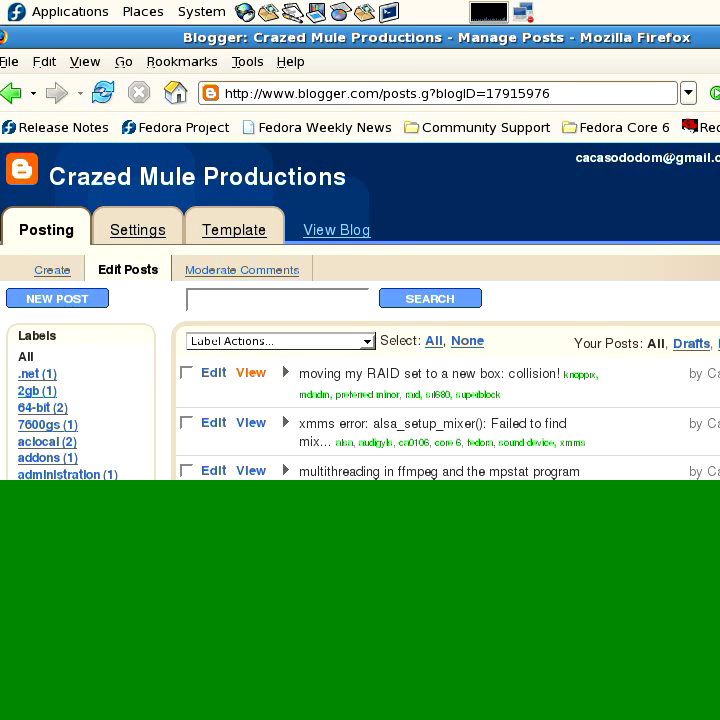
click(251, 372)
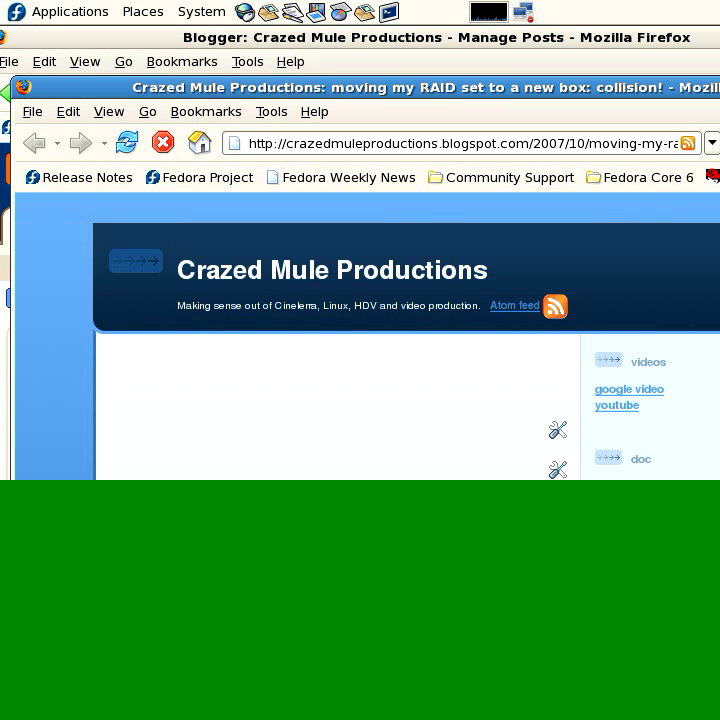
scroll(367, 336, down, 4)
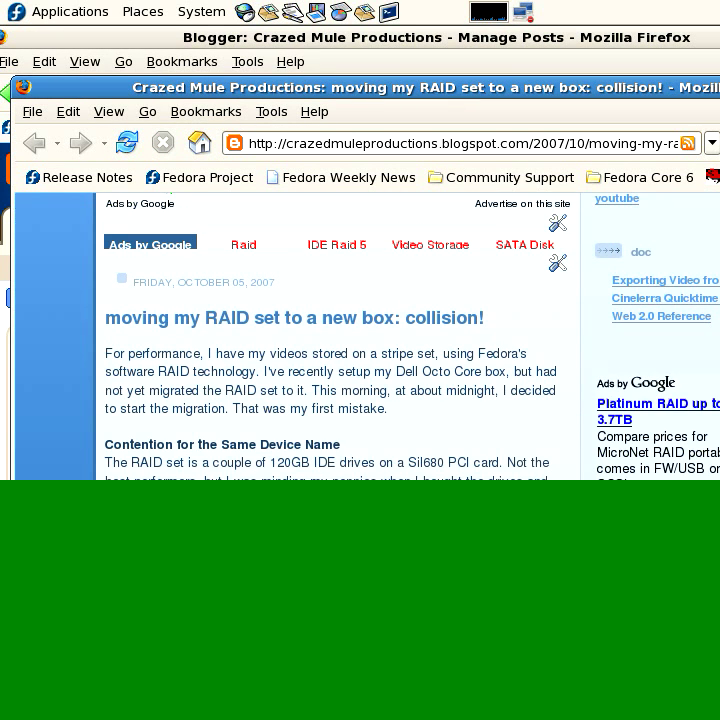
- Close the published post and expand "moving my RAID set to a new box: collision!" in the list of posts to read its full text
scroll(340, 340, down, 1)
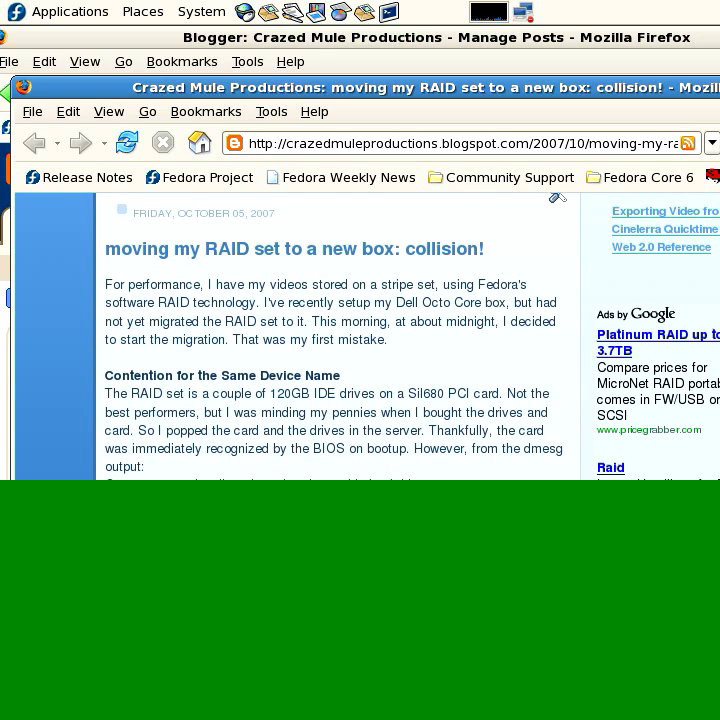
key(ctrl+w)
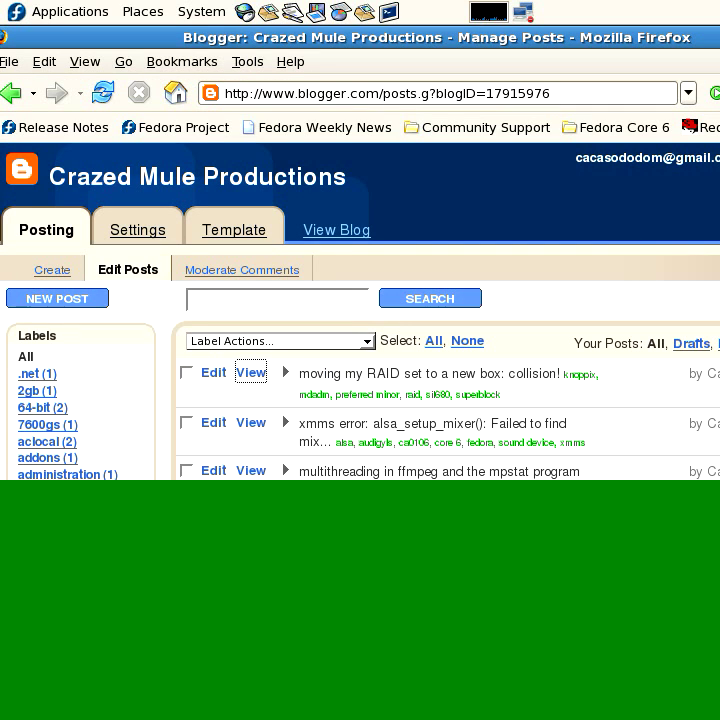
click(285, 372)
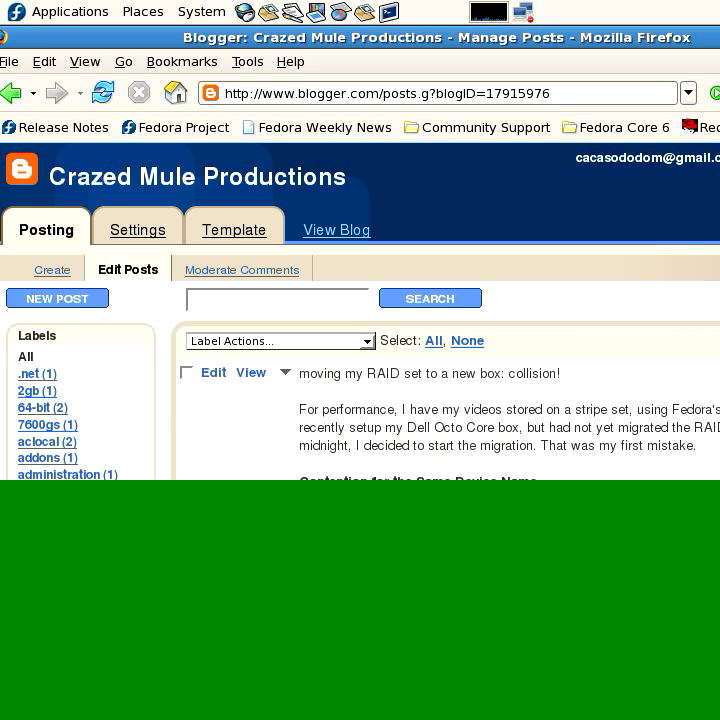
scroll(360, 310, down, 3)
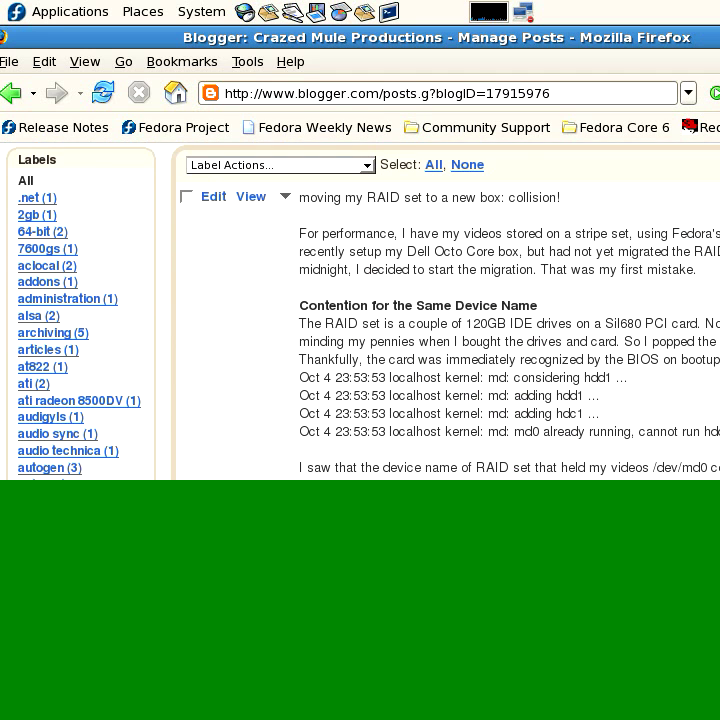
scroll(360, 310, down, 12)
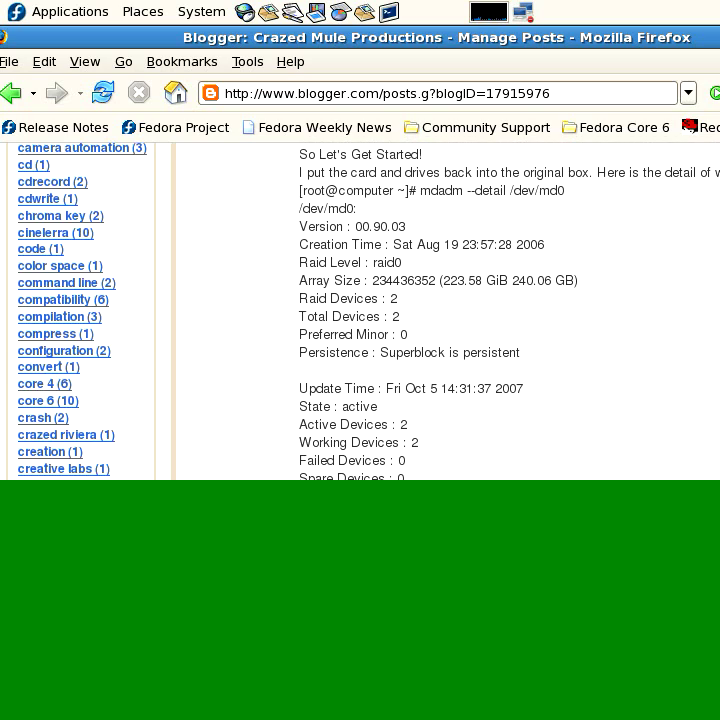
scroll(360, 310, down, 4)
scroll(360, 310, up, 16)
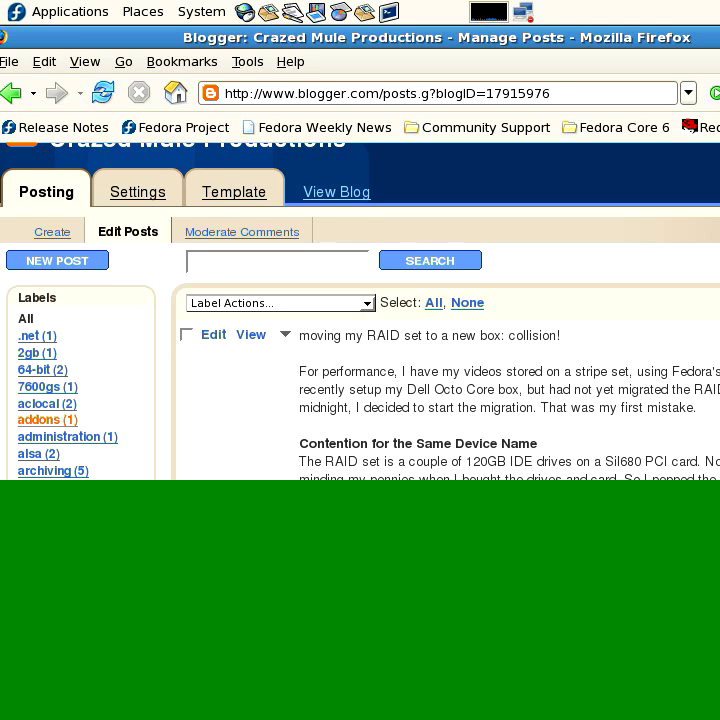
- Filter the list of posts by the label "avidemux2"
scroll(35, 418, down, 3)
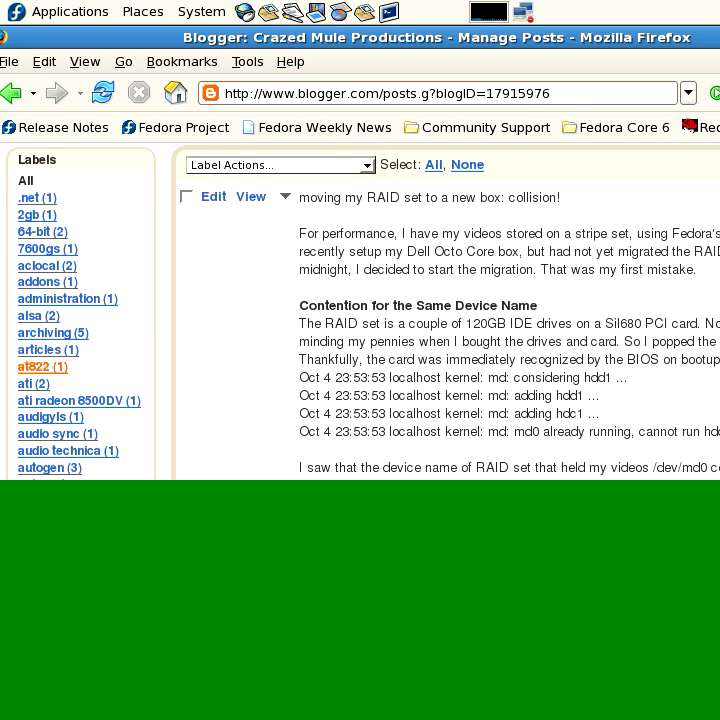
scroll(42, 367, down, 3)
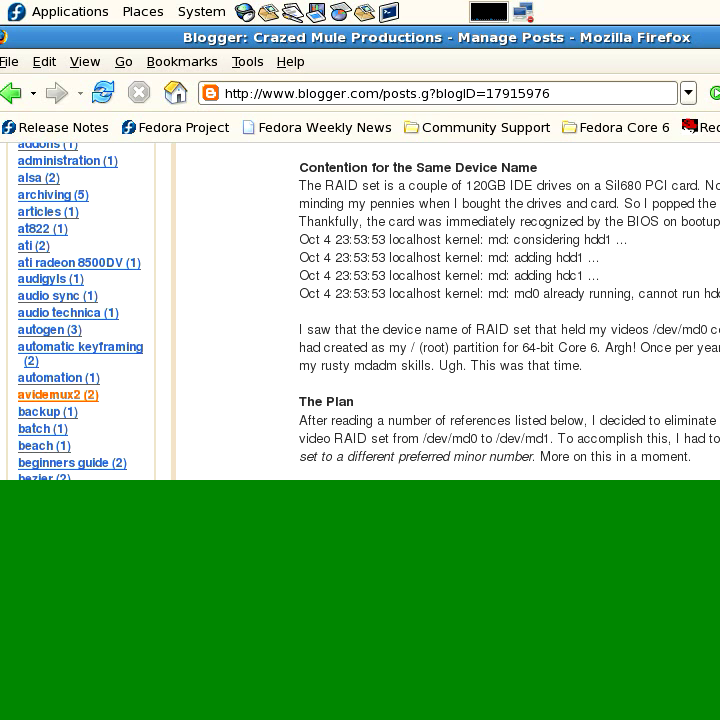
click(56, 395)
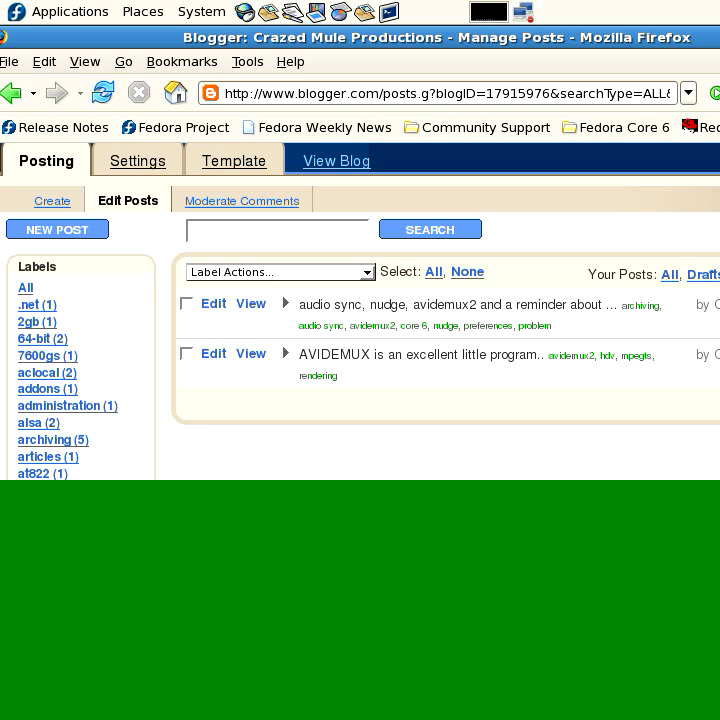
- Open the comment moderation page of the blog
click(242, 201)
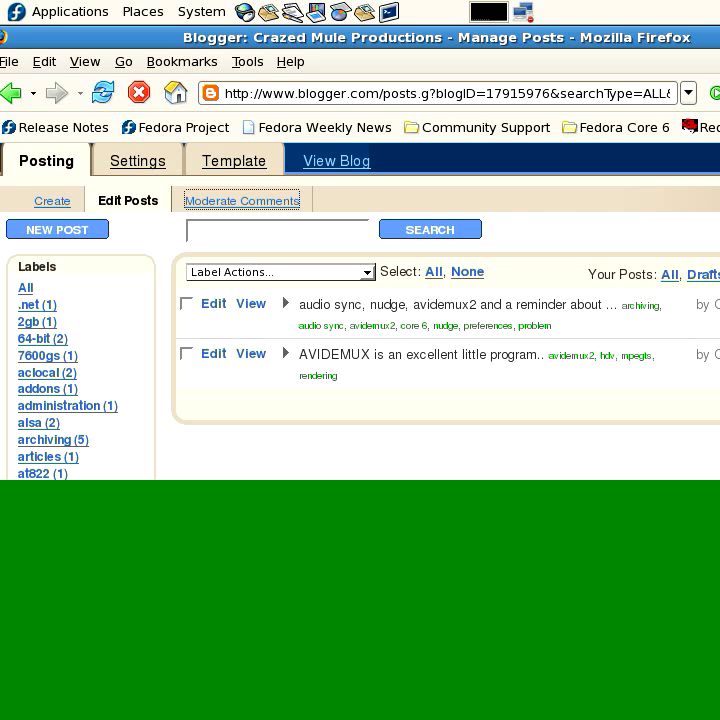